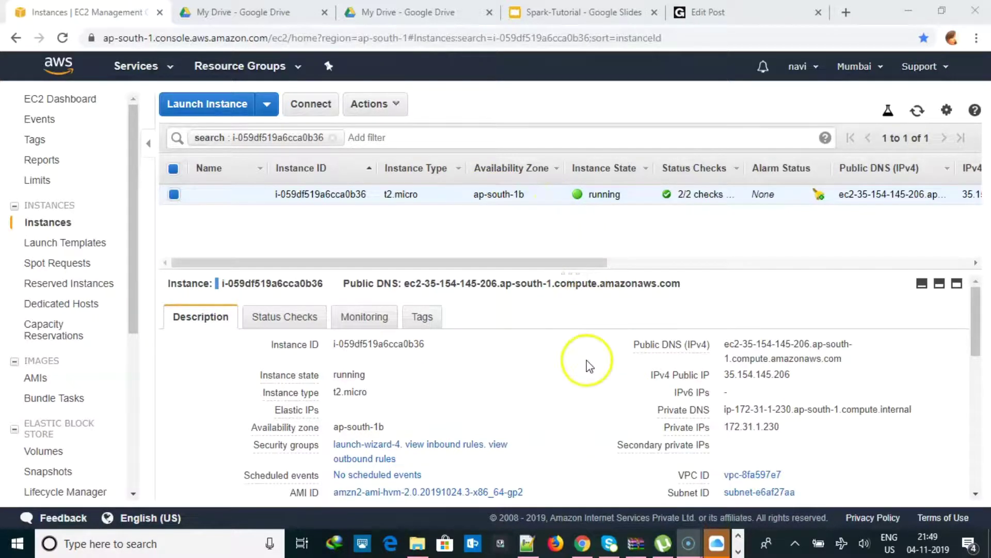
- Switch to the PuTTY session on the EC2 instance and open a root shell with sudo su
{"action": "left_click", "coordinate": [716, 544]}
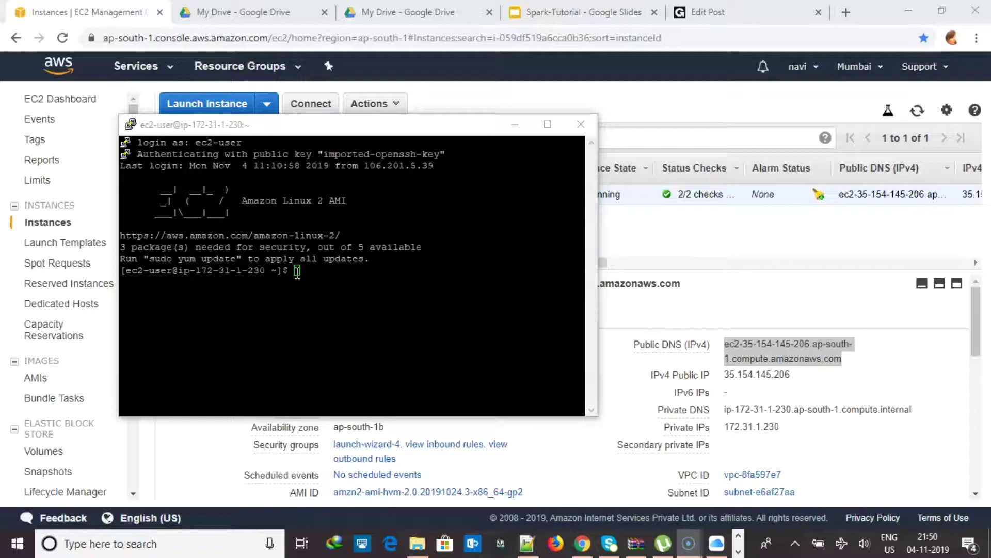
{"action": "left_click", "coordinate": [296, 272]}
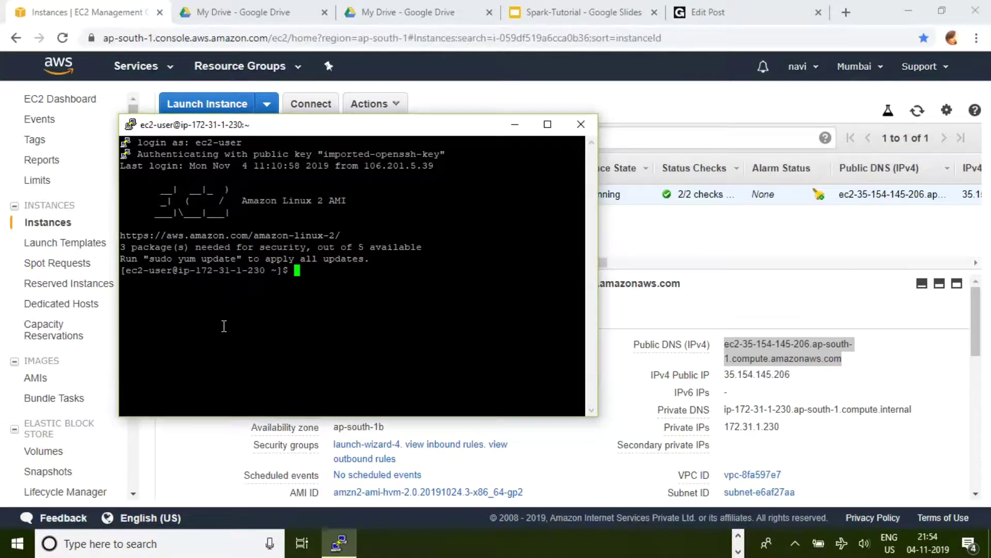
{"action": "type", "text": "sudo su"}
{"action": "key", "text": "Return"}
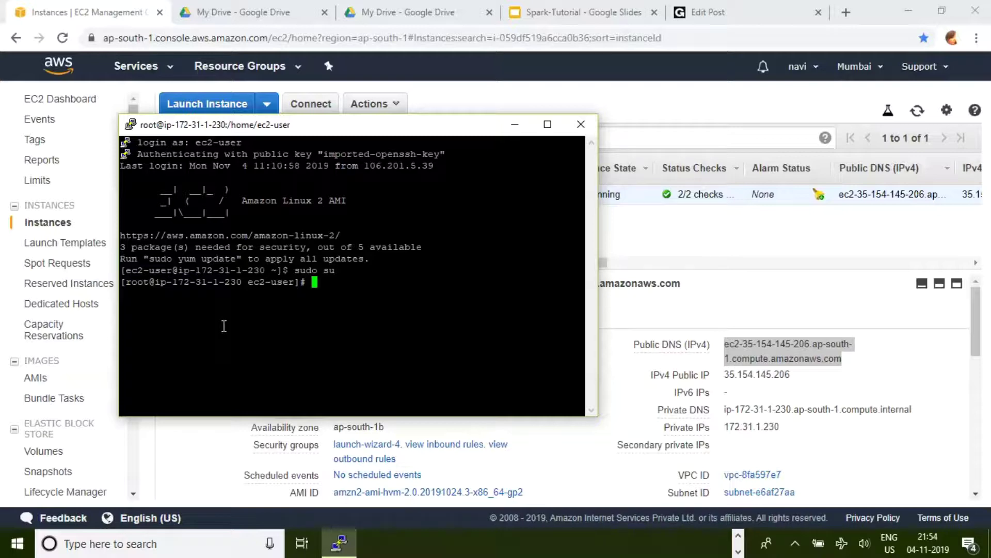
- Update all installed packages on the instance with yum update -y
{"action": "type", "text": "yum update "}
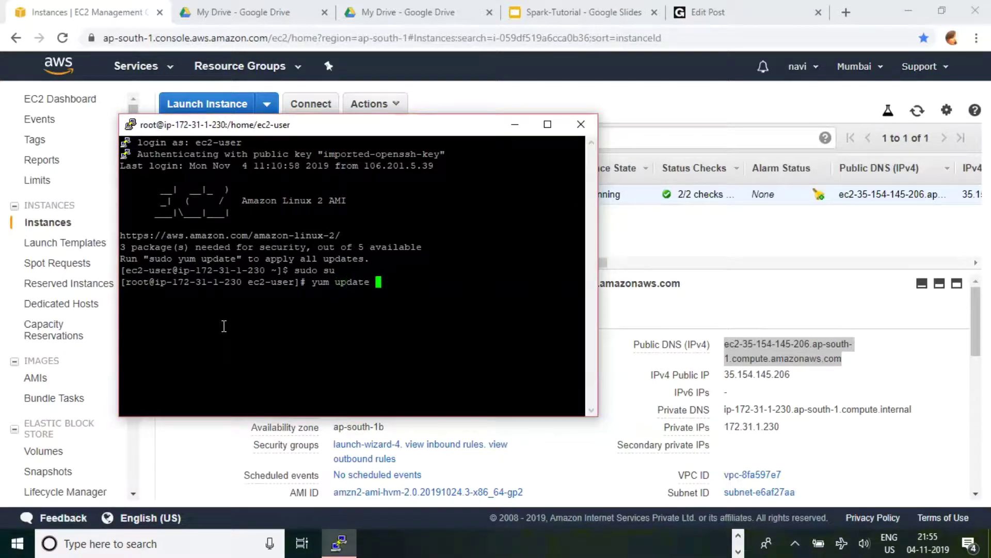
{"action": "type", "text": "-y"}
{"action": "key", "text": "Return"}
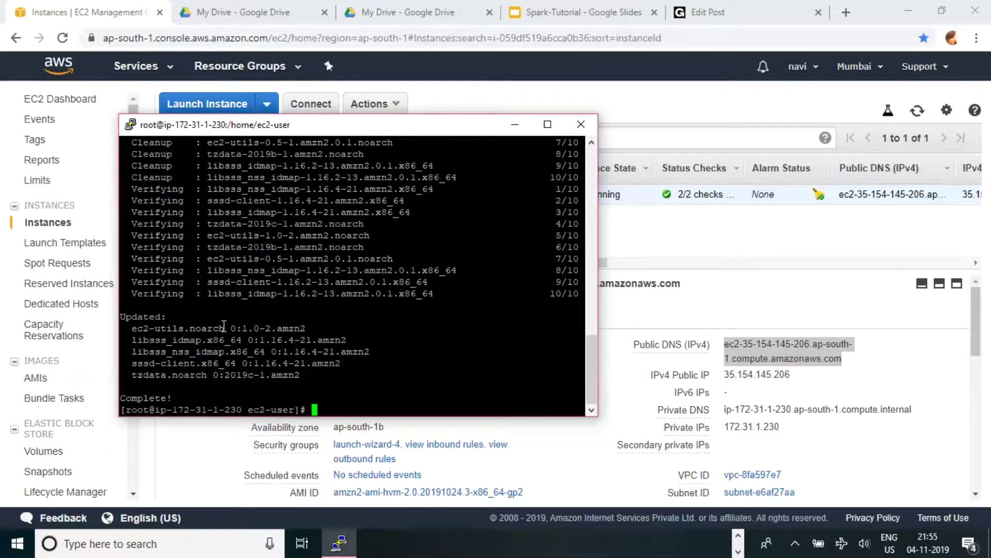
- Clear the terminal and install the Apache web server with yum install -y httpd
{"action": "type", "text": "clear"}
{"action": "key", "text": "Return"}
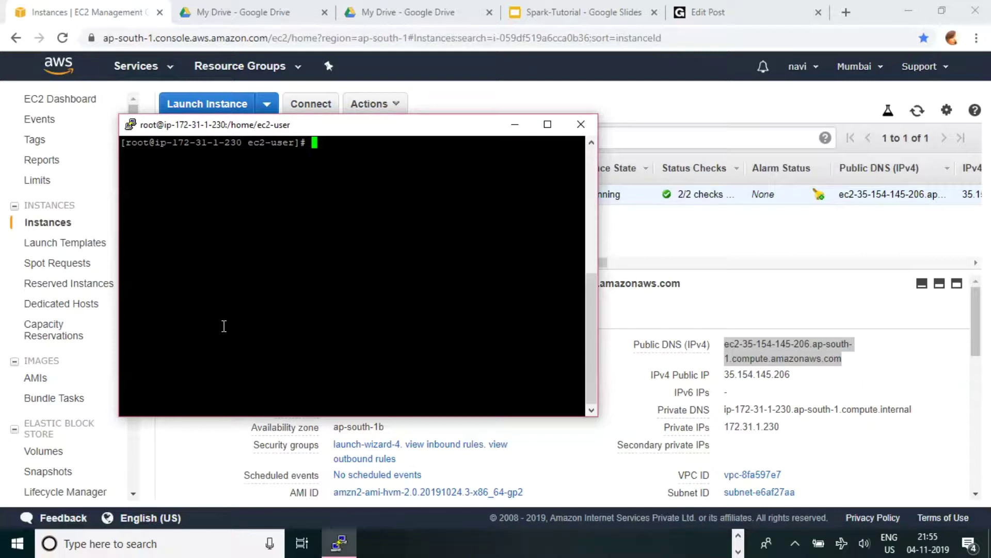
{"action": "type", "text": "yum install -y httpd"}
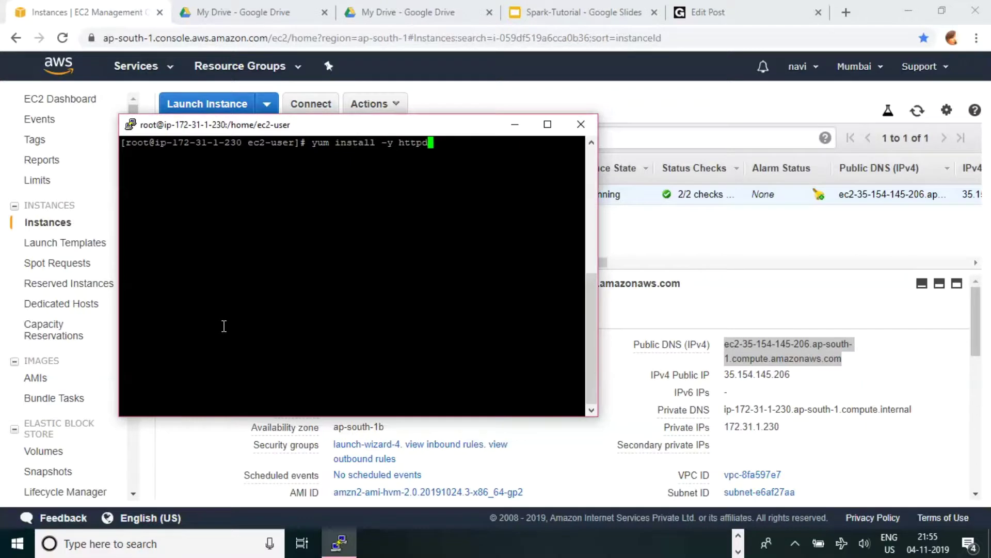
{"action": "key", "text": "Return"}
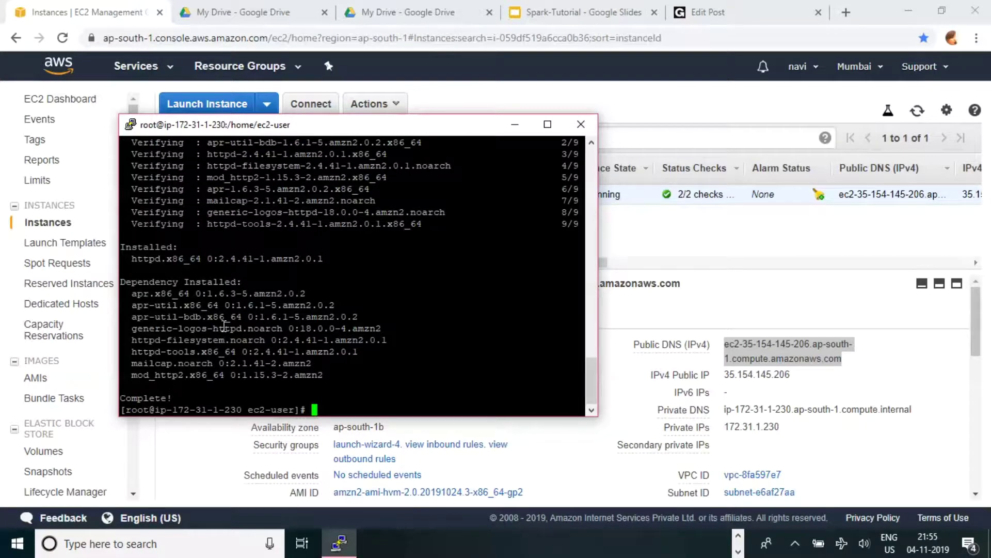
- Start the httpd service and enable it at boot with systemctl
{"action": "type", "text": "systemctl start httpd"}
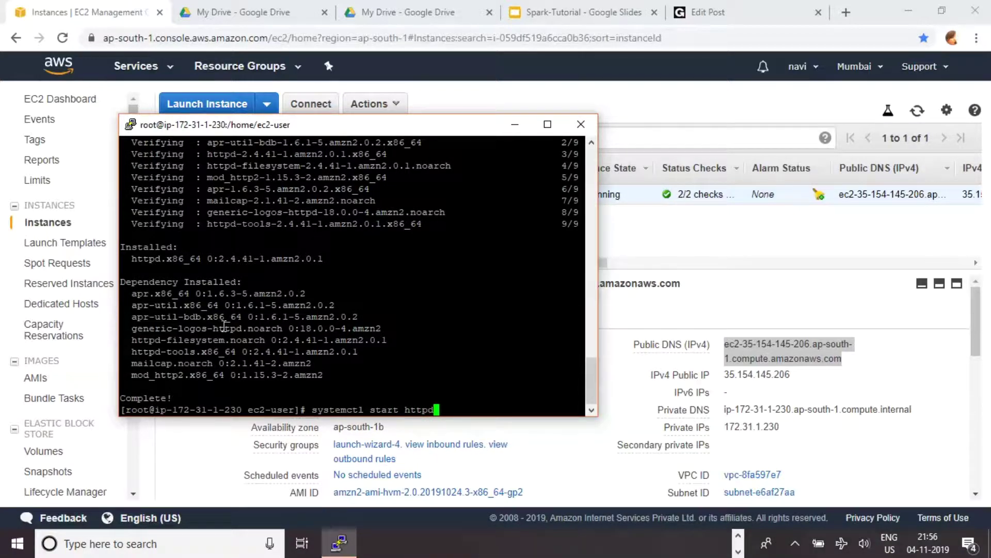
{"action": "key", "text": "Return"}
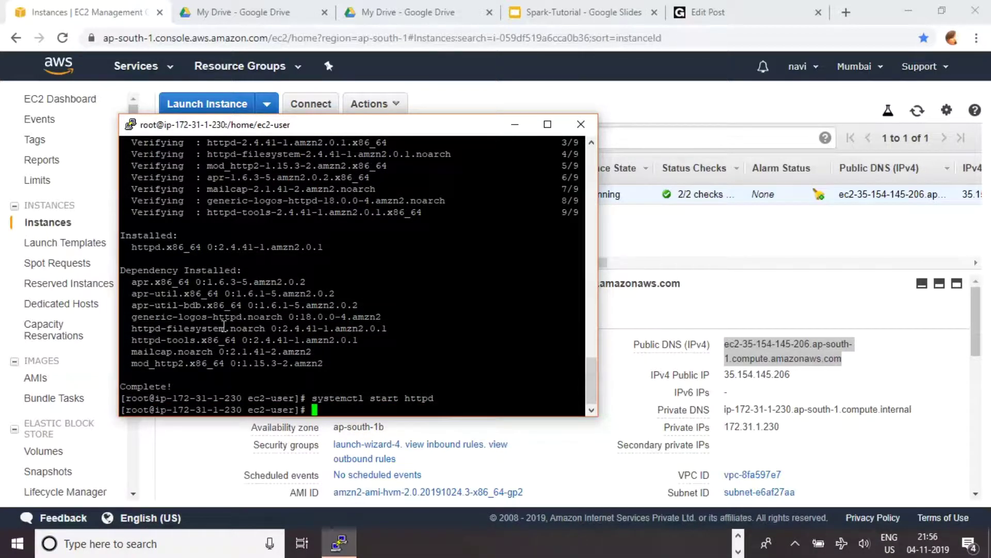
{"action": "type", "text": "systemctl enable httpd"}
{"action": "key", "text": "Return"}
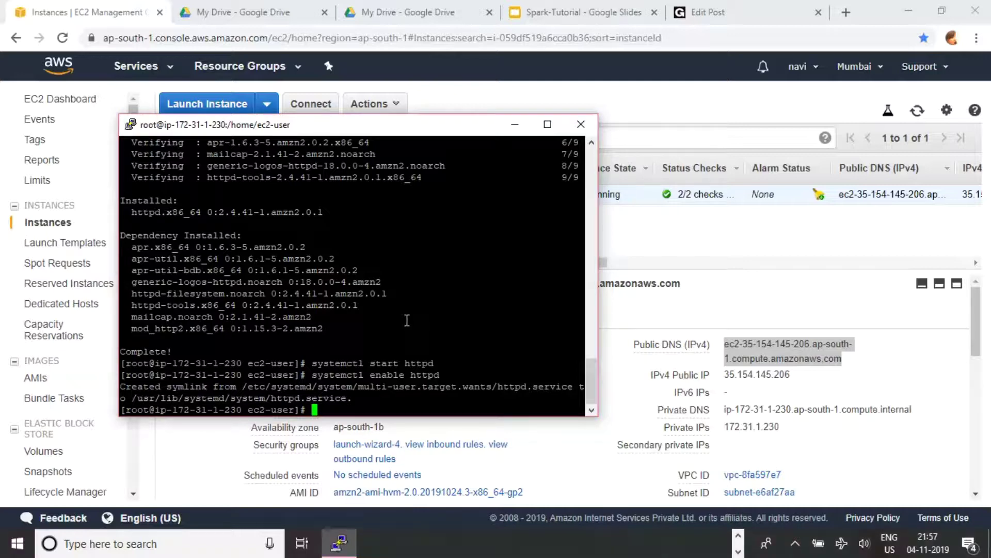
- Write "Welcome to TechnoAvengers" into /var/www/html/index.html using echo with output redirection
{"action": "type", "text": "echo \"Welcome to TechnoAvengers\" > "}
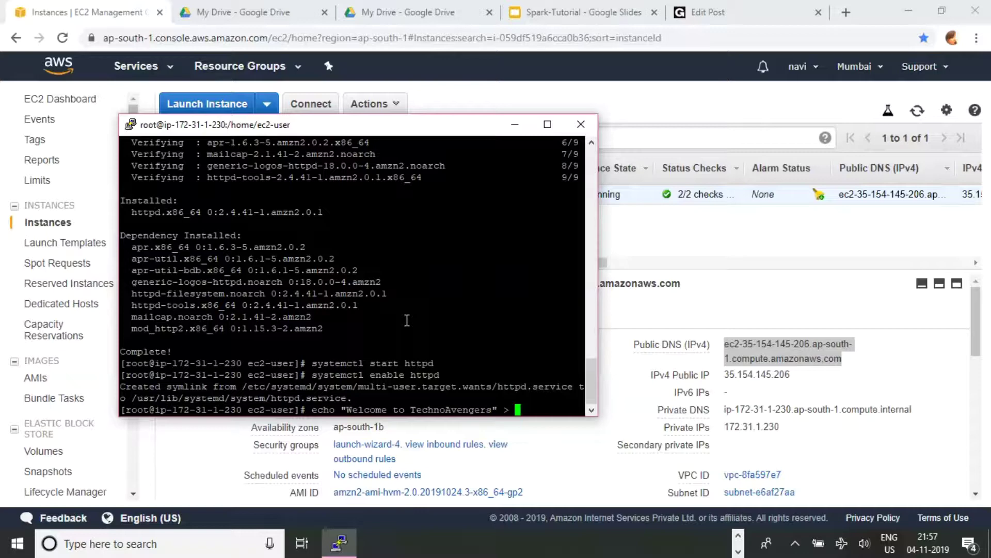
{"action": "type", "text": "/var/www/html/inde"}
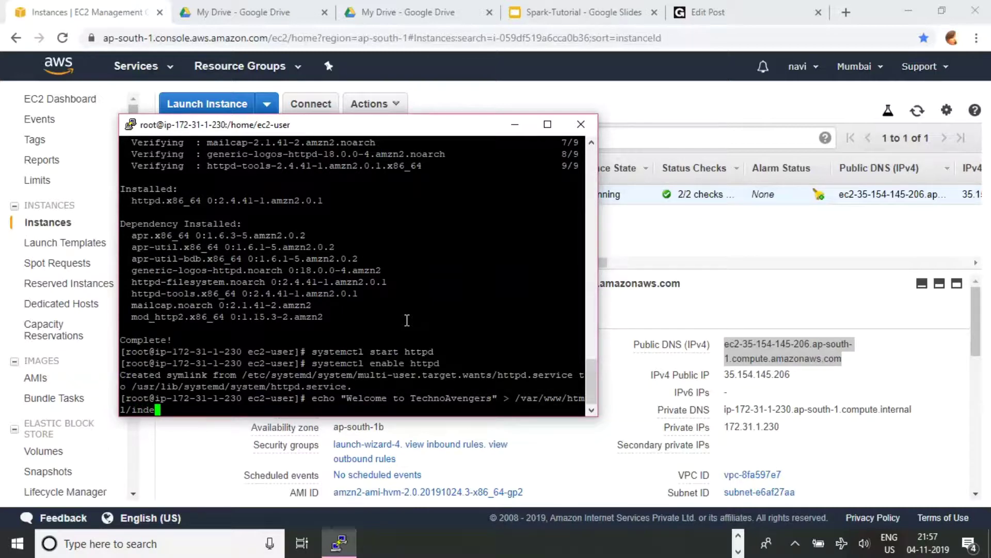
{"action": "type", "text": "x.html"}
{"action": "key", "text": "Return"}
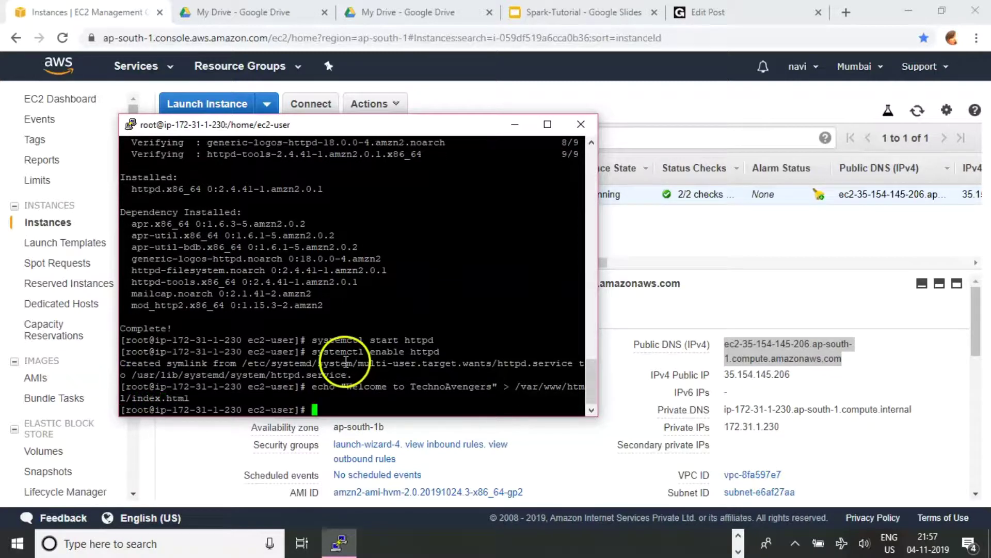
{"action": "triple_click", "coordinate": [310, 388]}
{"action": "left_click", "coordinate": [332, 394]}
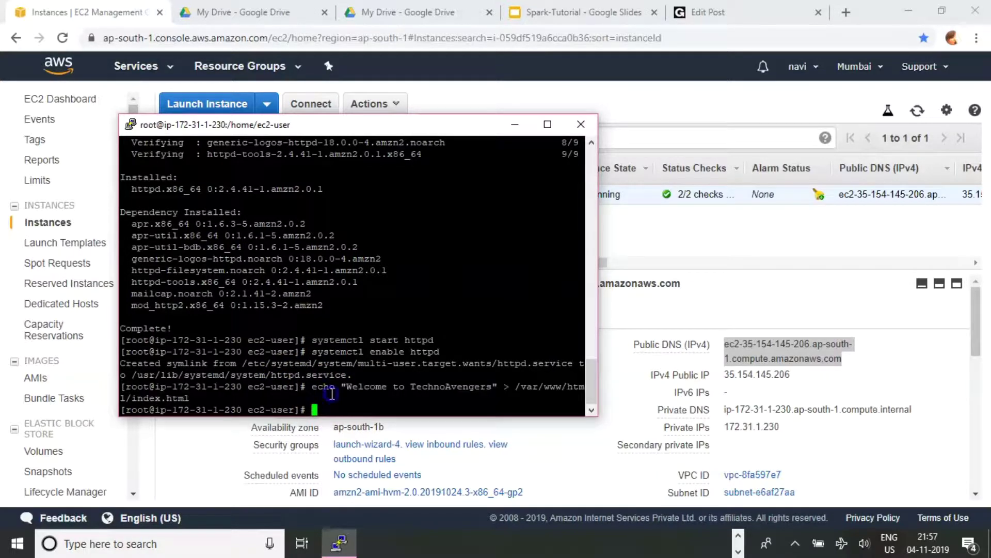
- Request the local web page from the terminal with curl localhost:80
{"action": "type", "text": "curl localhost:"}
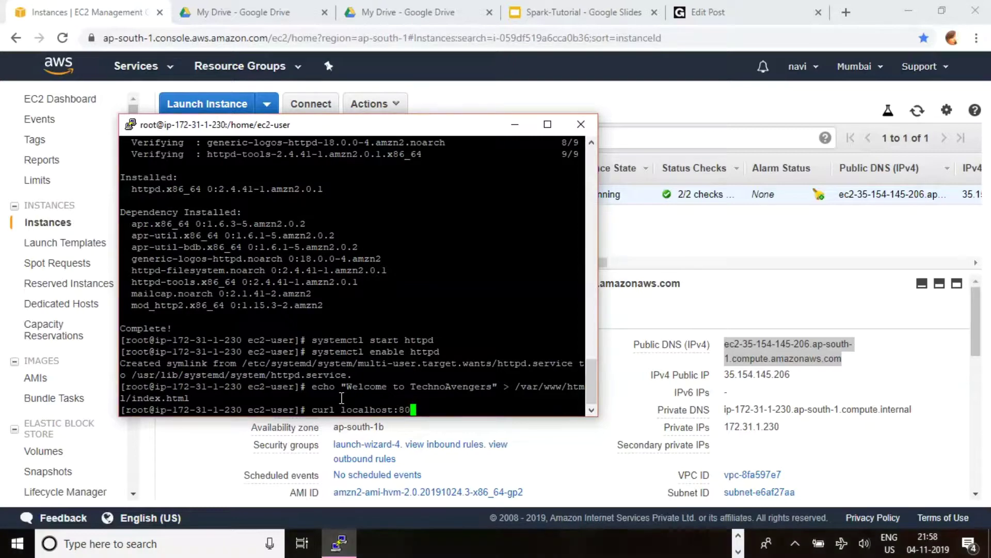
{"action": "type", "text": "80"}
{"action": "key", "text": "Return"}
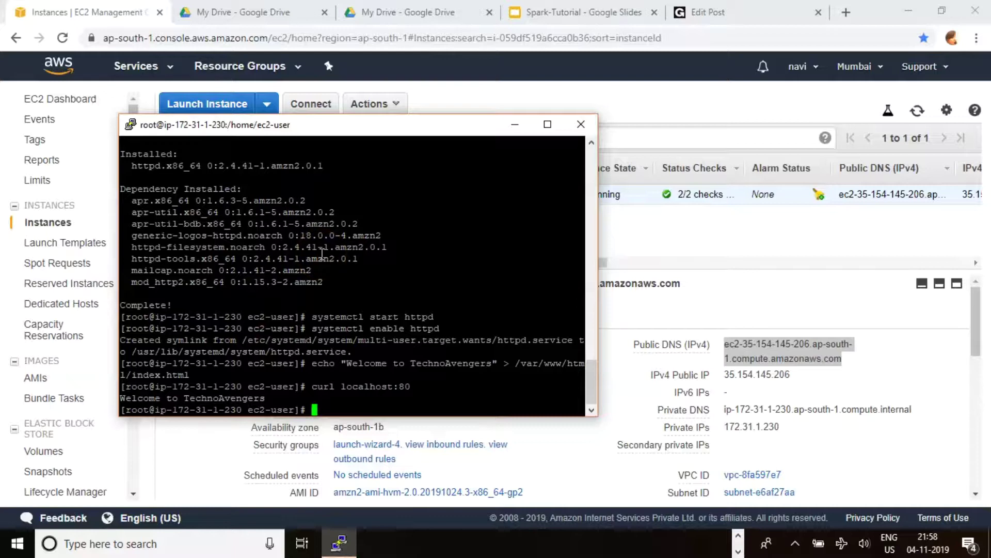
- Return to the AWS console and open the inbound rules of the instance's launch-wizard-4 security group for editing
{"action": "left_click", "coordinate": [515, 128]}
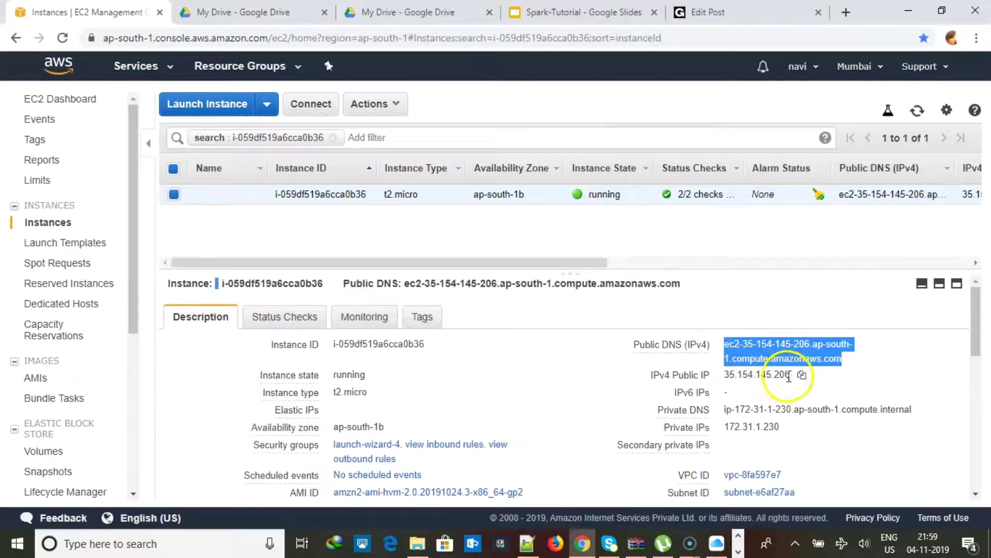
{"action": "left_click", "coordinate": [366, 447]}
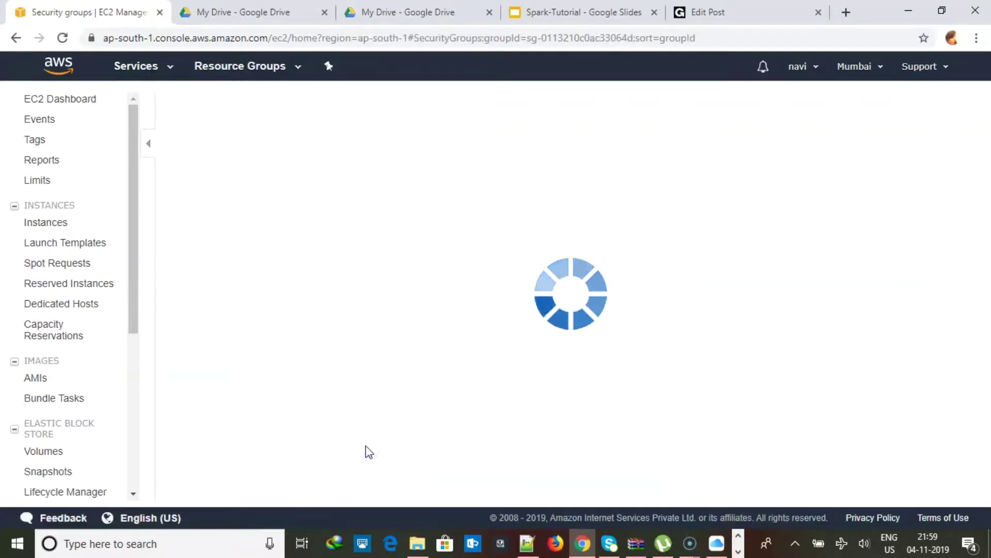
{"action": "left_click", "coordinate": [270, 436]}
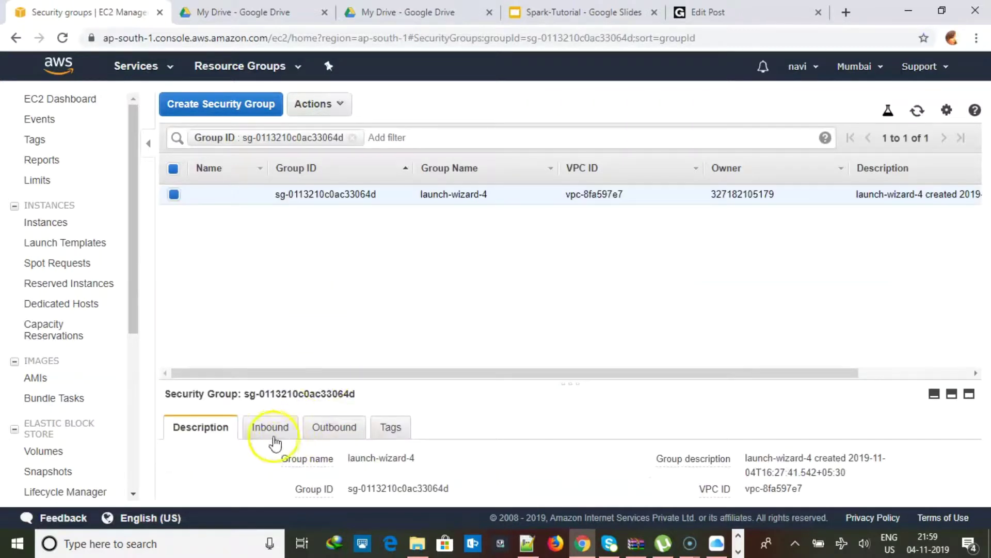
{"action": "left_click_drag", "start_coordinate": [503, 387], "coordinate": [499, 285]}
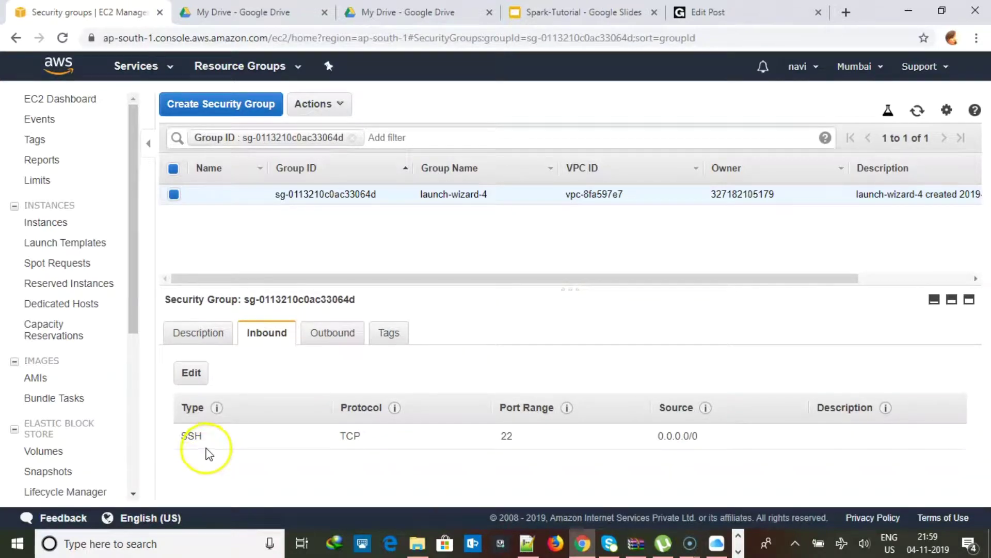
{"action": "left_click", "coordinate": [199, 387]}
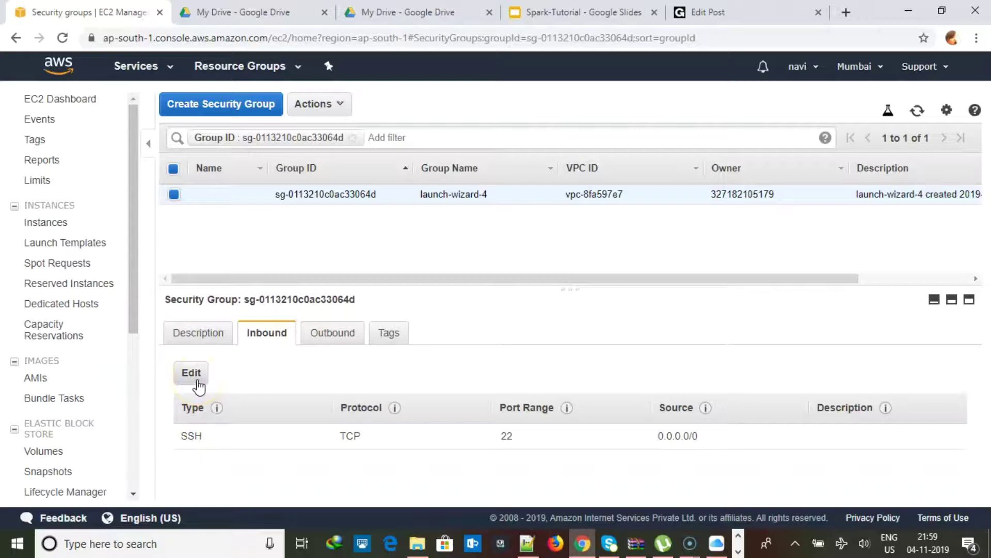
- Add an inbound HTTP rule on port 80 with its source set to My IP
{"action": "scroll", "coordinate": [188, 112], "scroll_direction": "up", "scroll_amount": 5}
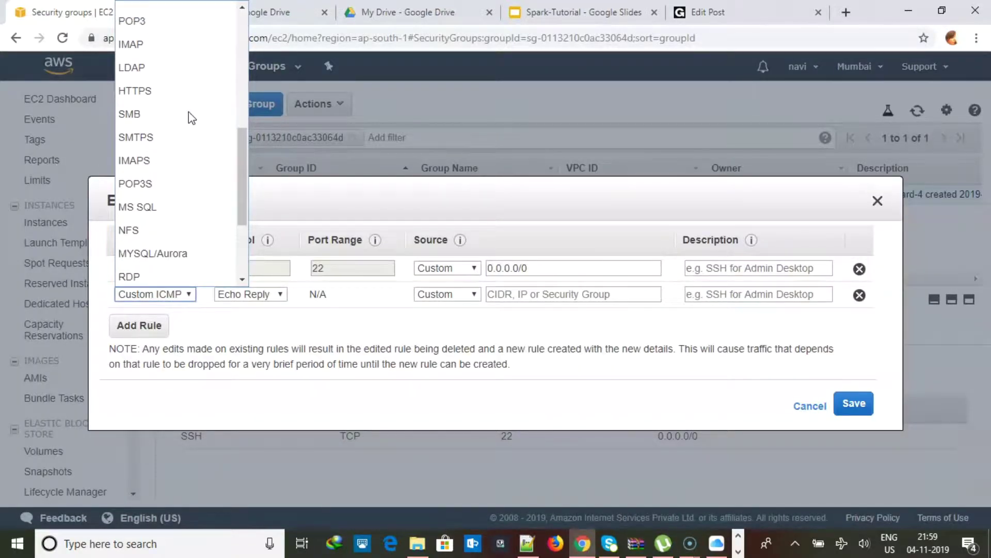
{"action": "scroll", "coordinate": [188, 111], "scroll_direction": "up", "scroll_amount": 3}
{"action": "left_click", "coordinate": [155, 104]}
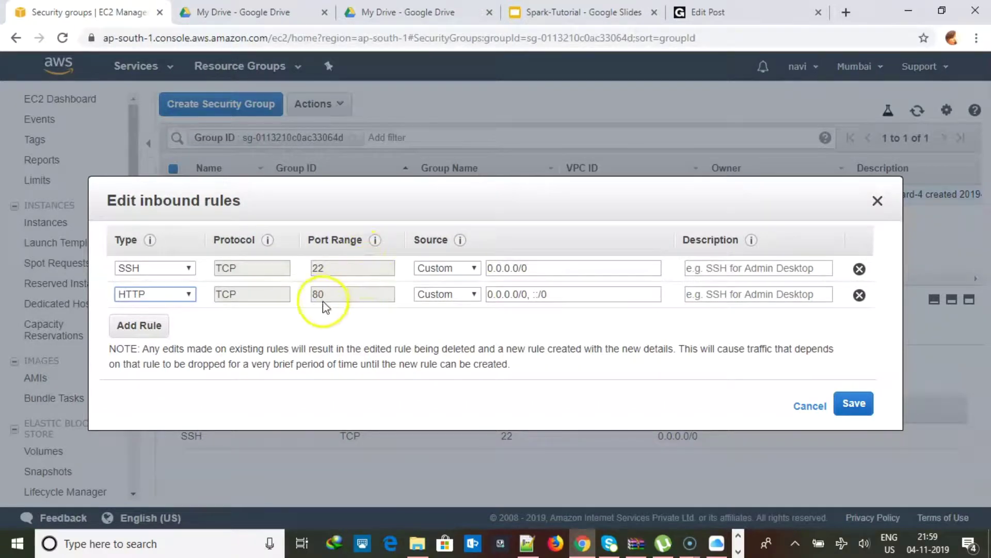
{"action": "left_click", "coordinate": [470, 294]}
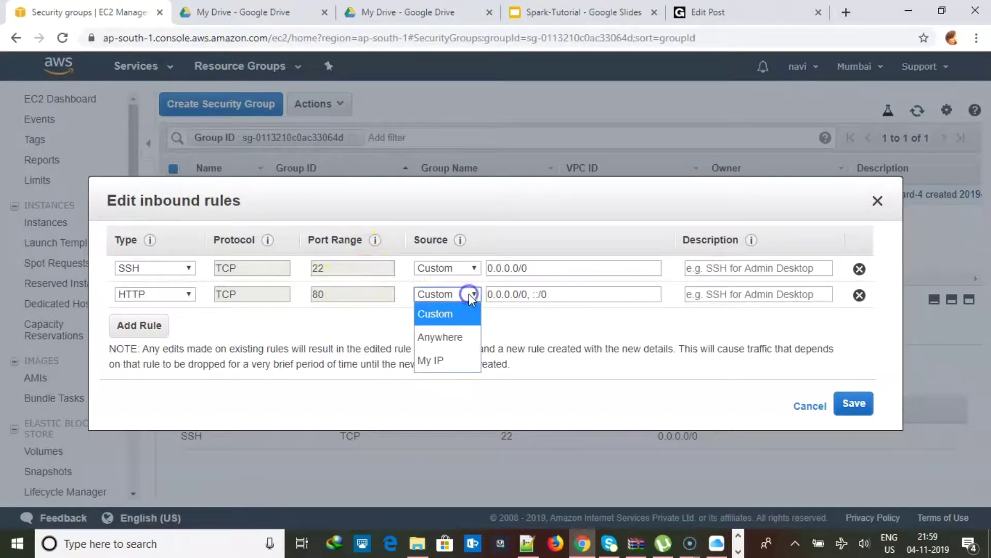
{"action": "left_click", "coordinate": [447, 360]}
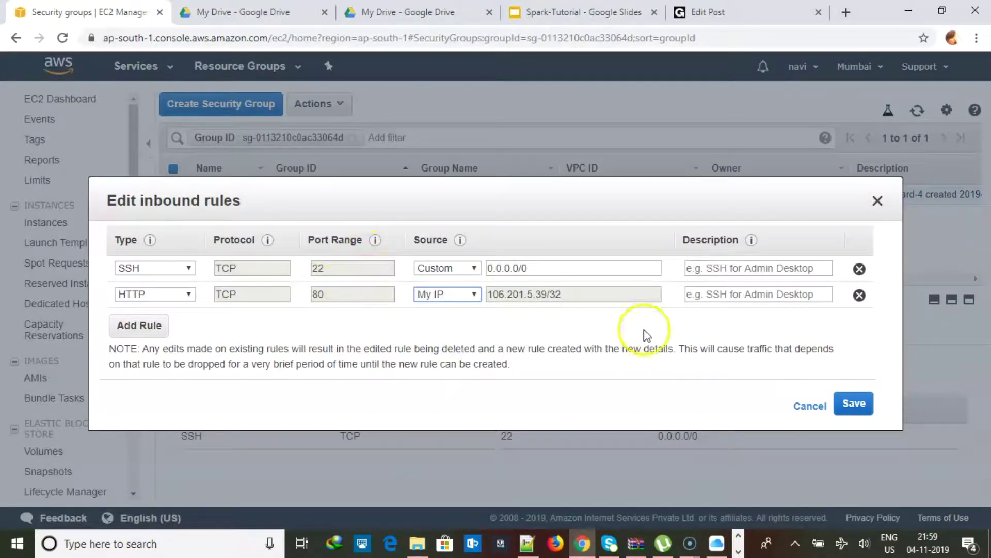
- Restrict the SSH rule's source to My IP and save the inbound rules
{"action": "left_click", "coordinate": [470, 270]}
{"action": "left_click", "coordinate": [443, 335]}
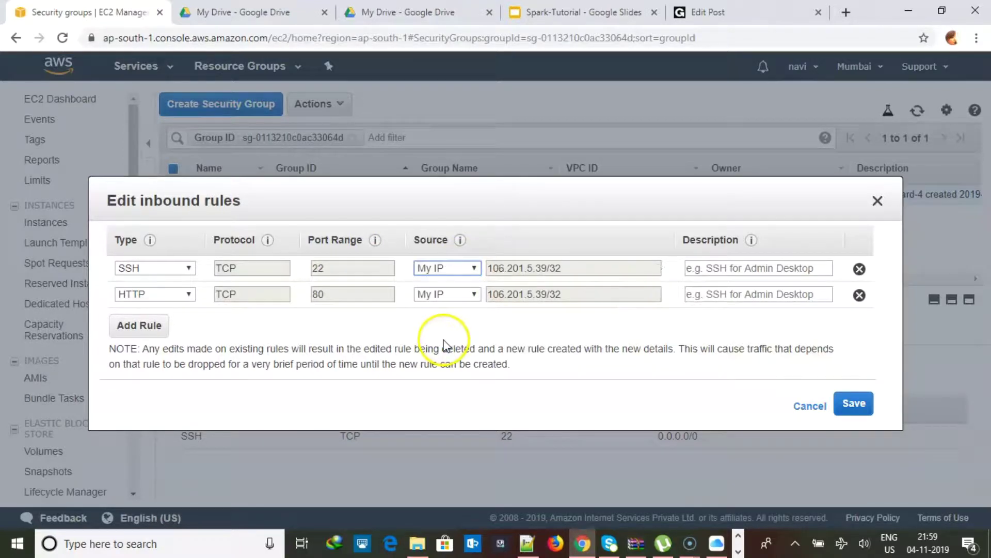
{"action": "left_click", "coordinate": [854, 405]}
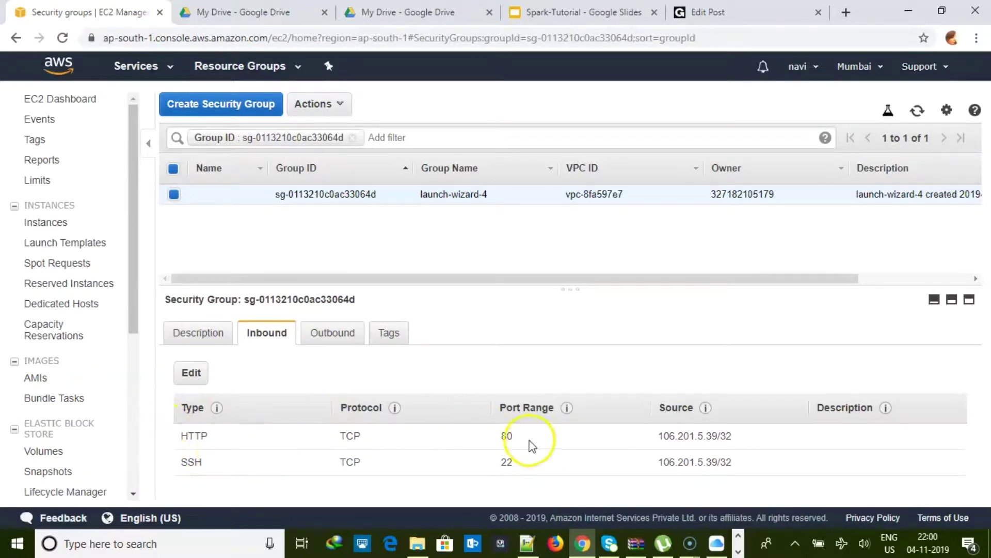
- Copy the instance's IPv4 public IP, view the page it serves on port 80 in a new browser tab, and return to the EC2 console
{"action": "left_click", "coordinate": [54, 226]}
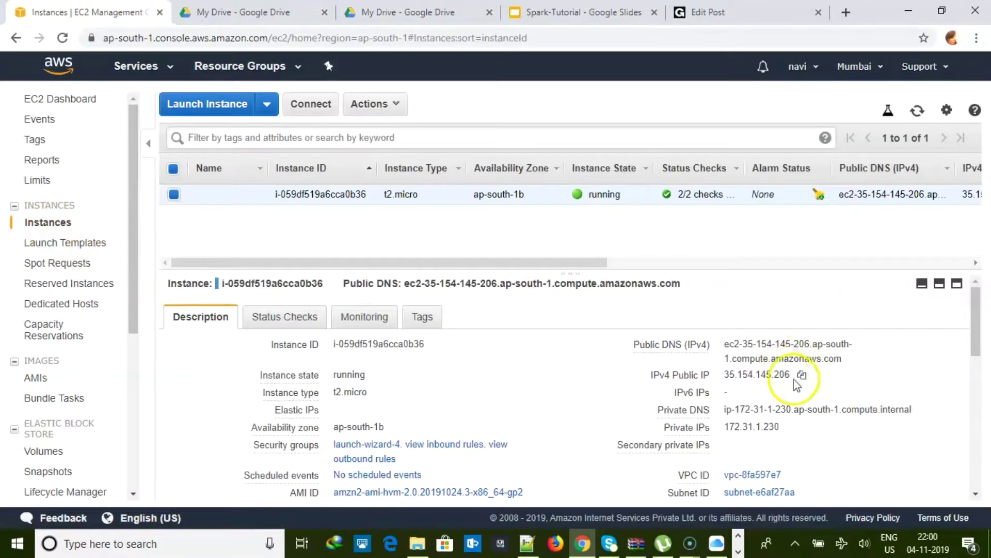
{"action": "left_click", "coordinate": [804, 375]}
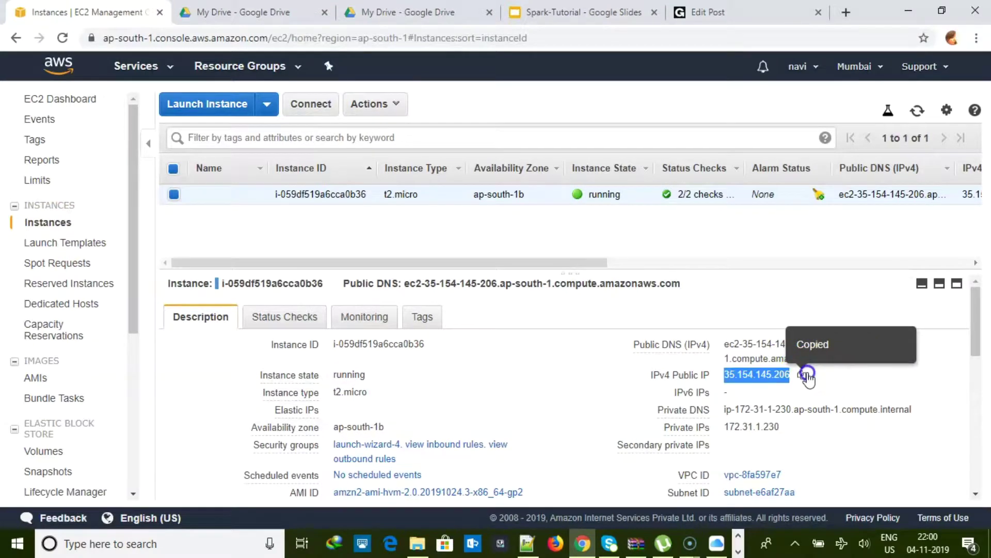
{"action": "left_click", "coordinate": [846, 13]}
{"action": "key", "text": "ctrl+v"}
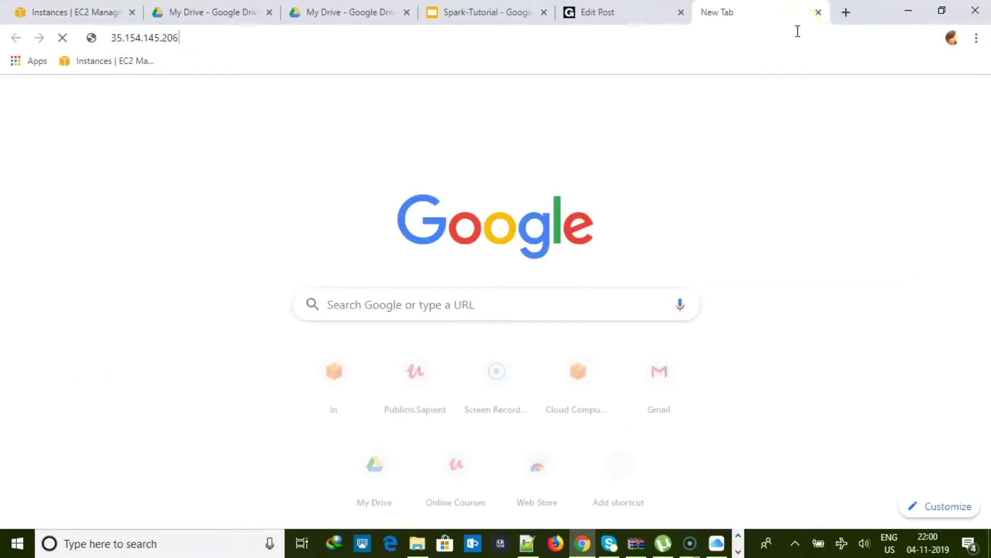
{"action": "type", "text": ":80"}
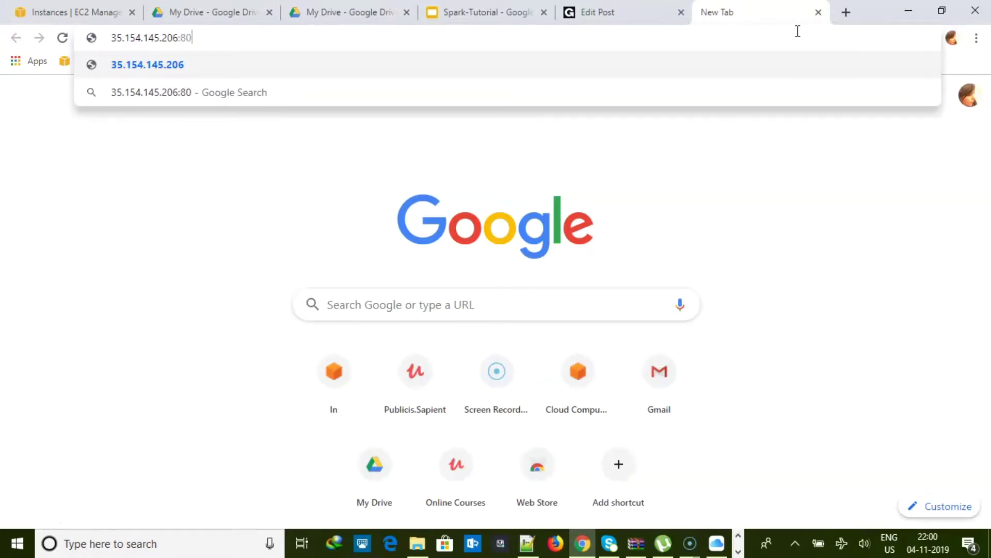
{"action": "key", "text": "Return"}
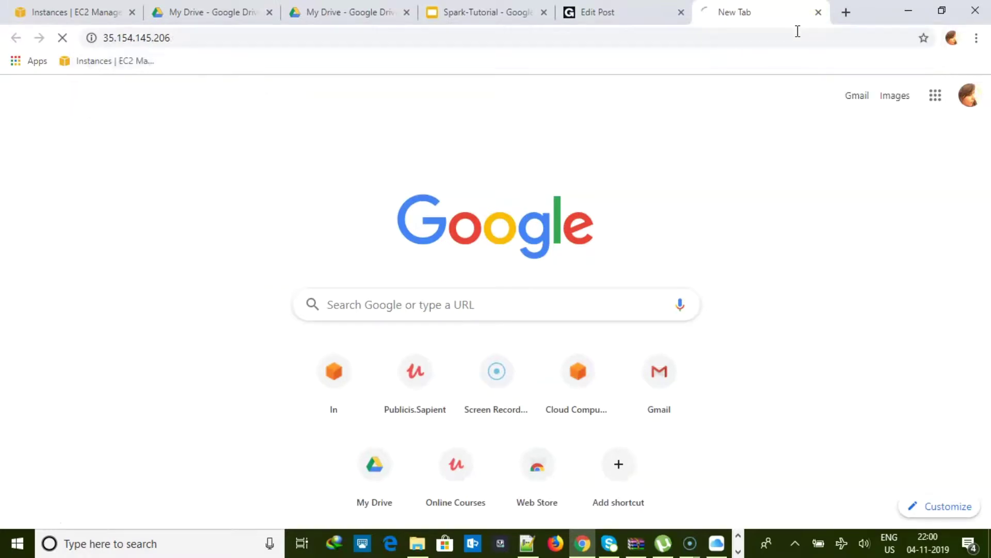
{"action": "left_click_drag", "start_coordinate": [153, 67], "coordinate": [6, 62]}
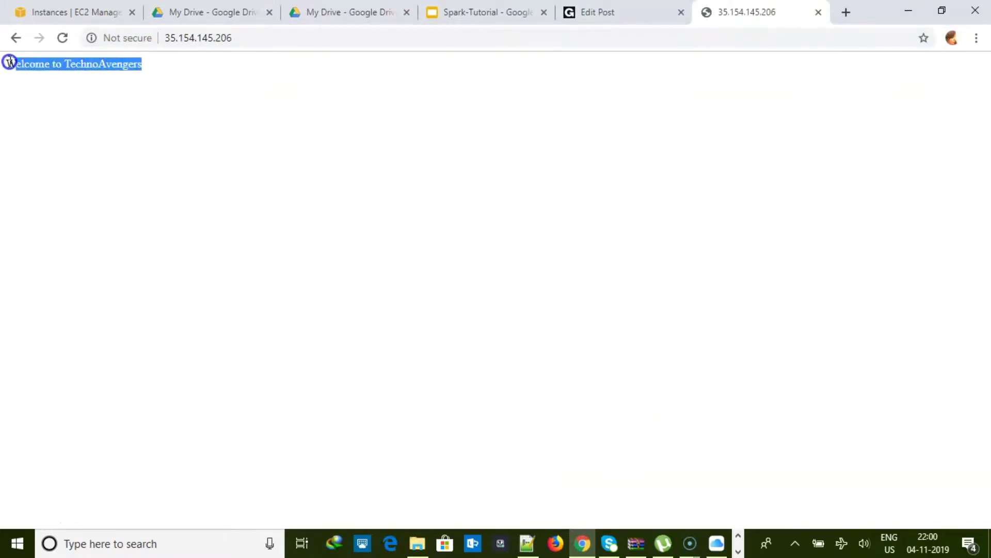
{"action": "left_click", "coordinate": [78, 12]}
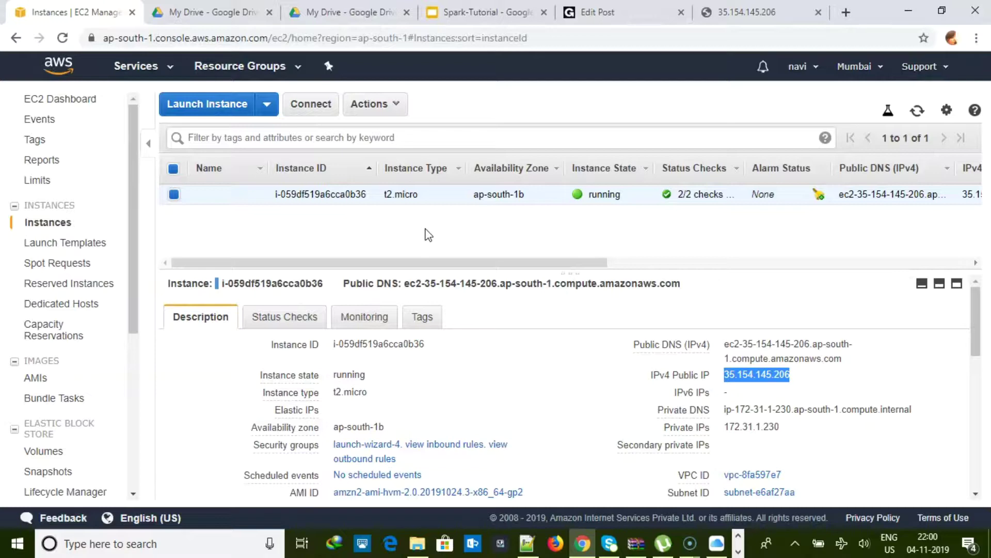
- Start creating an image from the running t2.micro instance and name it apache-server-image
{"action": "left_click", "coordinate": [406, 203]}
{"action": "left_click", "coordinate": [400, 194]}
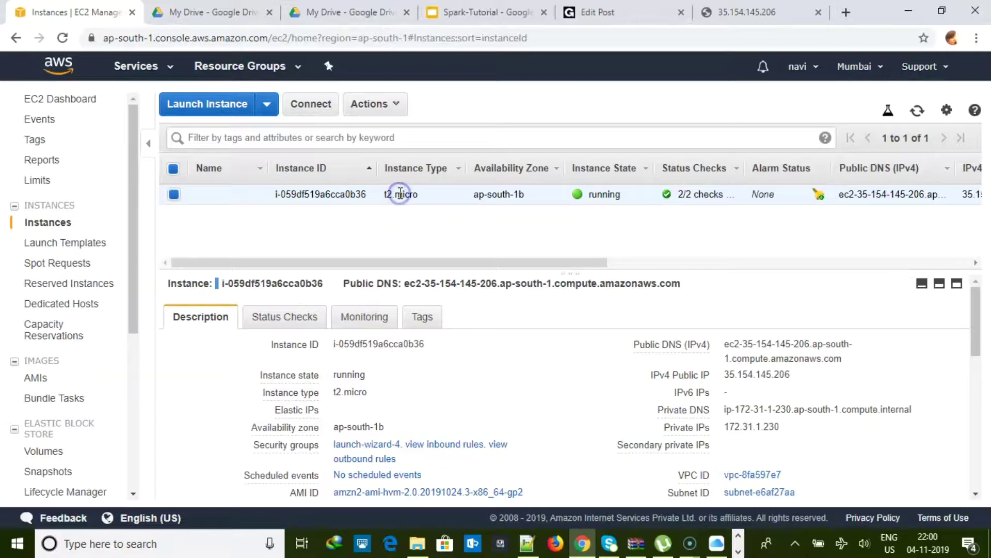
{"action": "right_click", "coordinate": [399, 193]}
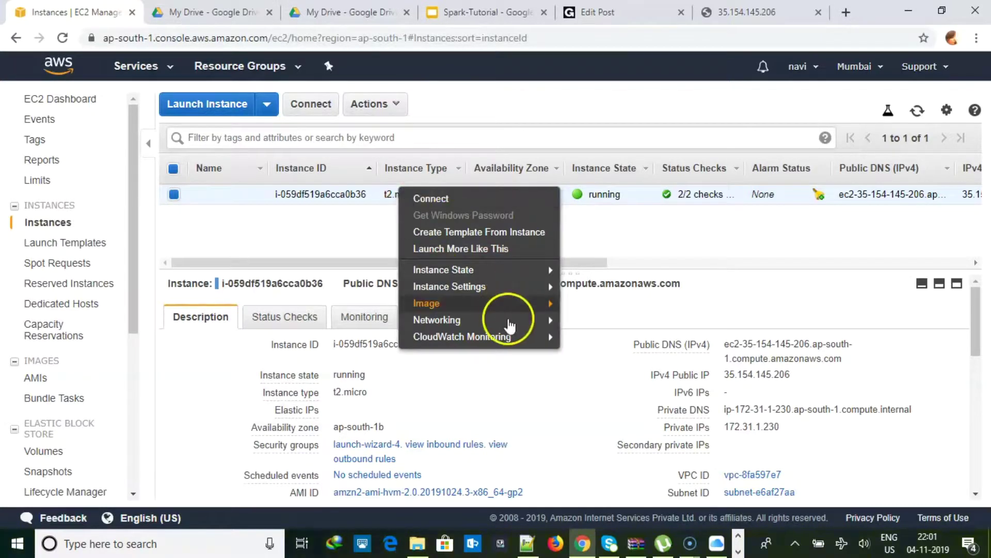
{"action": "mouse_move", "coordinate": [532, 303]}
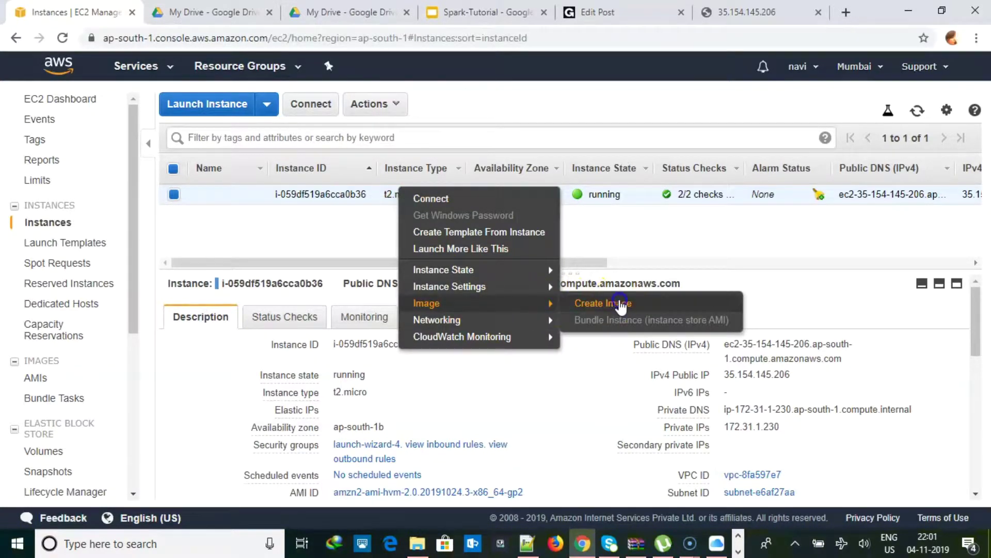
{"action": "left_click", "coordinate": [619, 303]}
{"action": "left_click", "coordinate": [301, 178]}
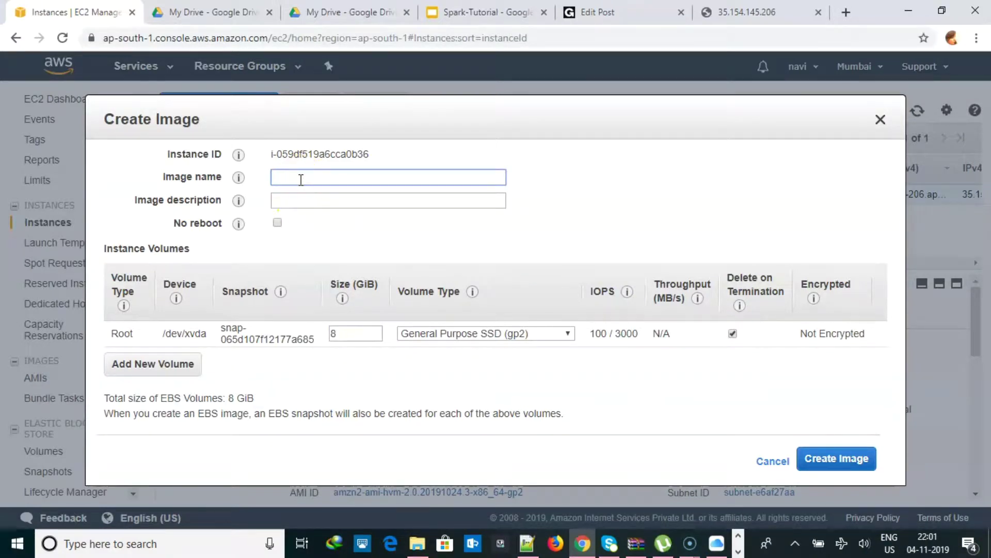
{"action": "type", "text": "apache-server-image"}
- Set the image description to "Technoavenger website running"
{"action": "left_click", "coordinate": [339, 194]}
{"action": "type", "text": "T"}
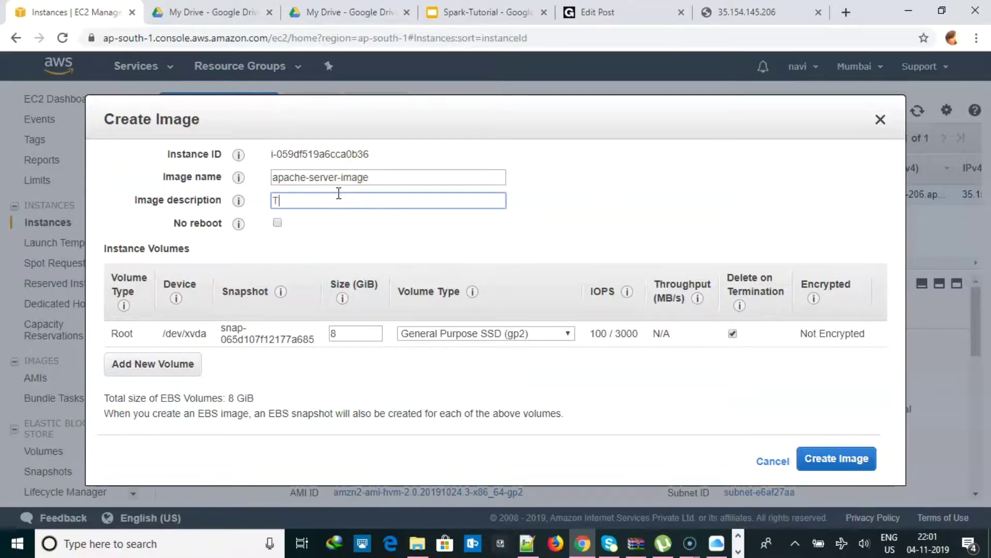
{"action": "type", "text": "echnoav"}
{"action": "type", "text": "enger get"}
{"action": "key", "text": "BackSpace"}
{"action": "key", "text": "BackSpace"}
{"action": "key", "text": "BackSpace"}
{"action": "key", "text": "BackSpace"}
{"action": "type", "text": "website running"}
{"action": "key", "text": "shift+Tab"}
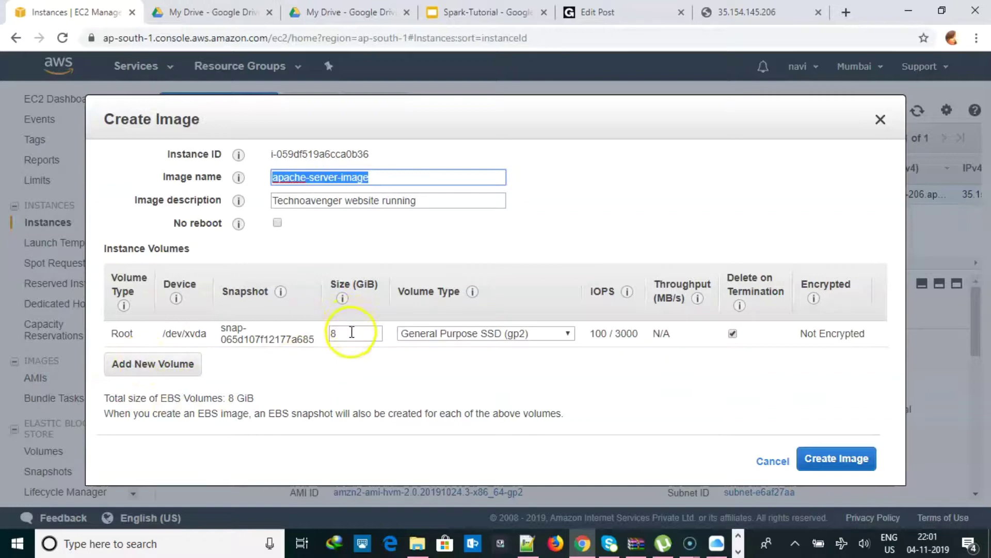
- Submit the image creation request with the root volume kept at 8 GiB, and view the pending image in the AMI list
{"action": "left_click_drag", "start_coordinate": [347, 335], "coordinate": [333, 333]}
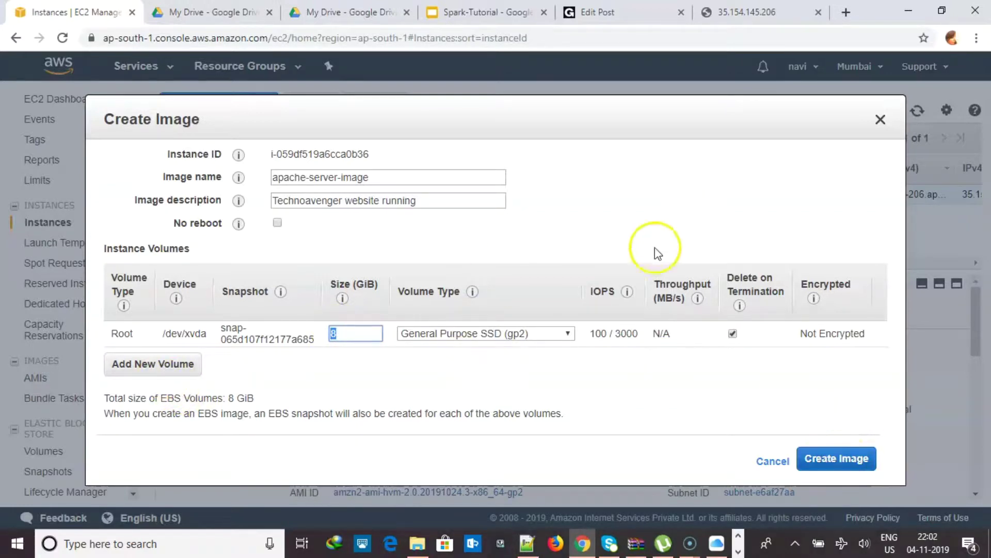
{"action": "left_click", "coordinate": [831, 459]}
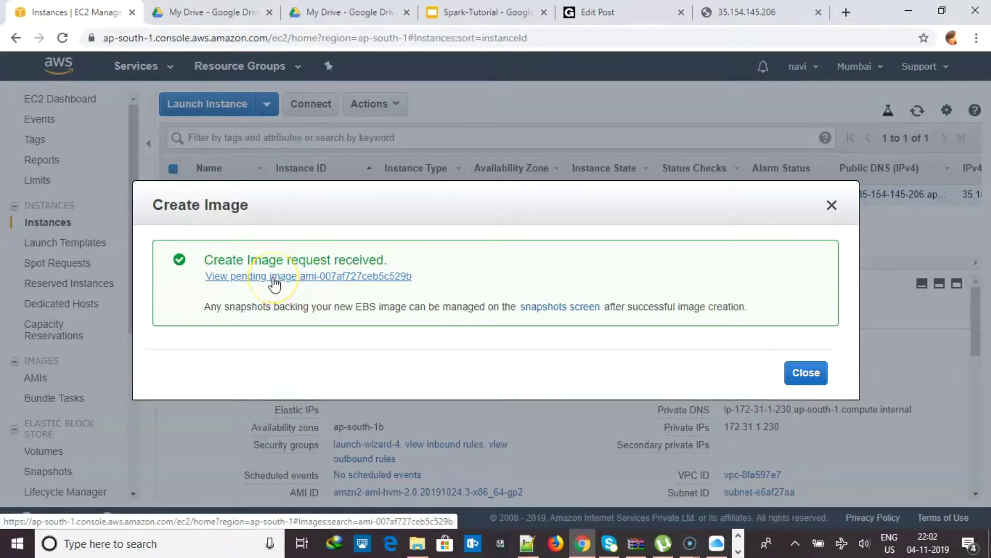
{"action": "left_click", "coordinate": [273, 278]}
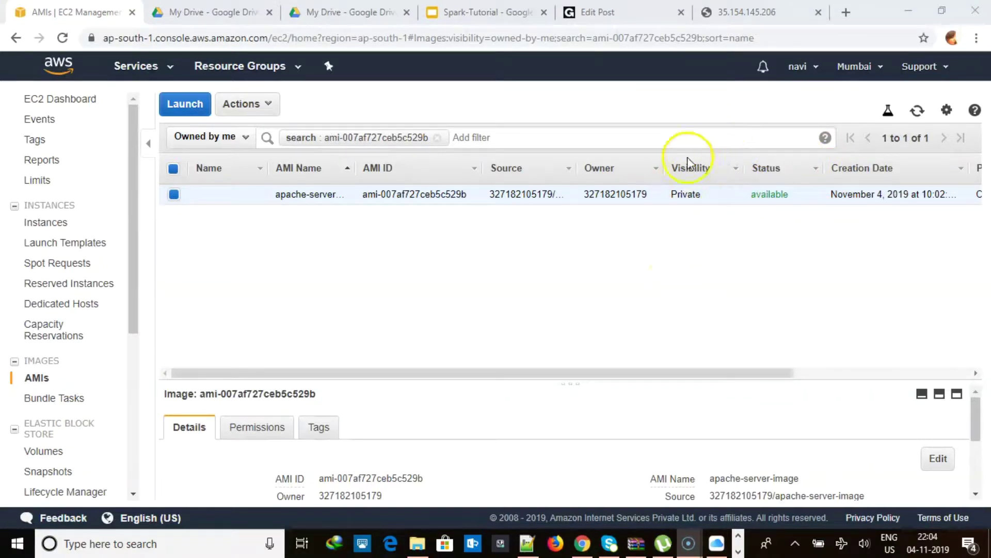
- Open the image permissions of apache-server-image and add an AWS account number to its permitted accounts
{"action": "right_click", "coordinate": [327, 198]}
{"action": "left_click", "coordinate": [372, 250]}
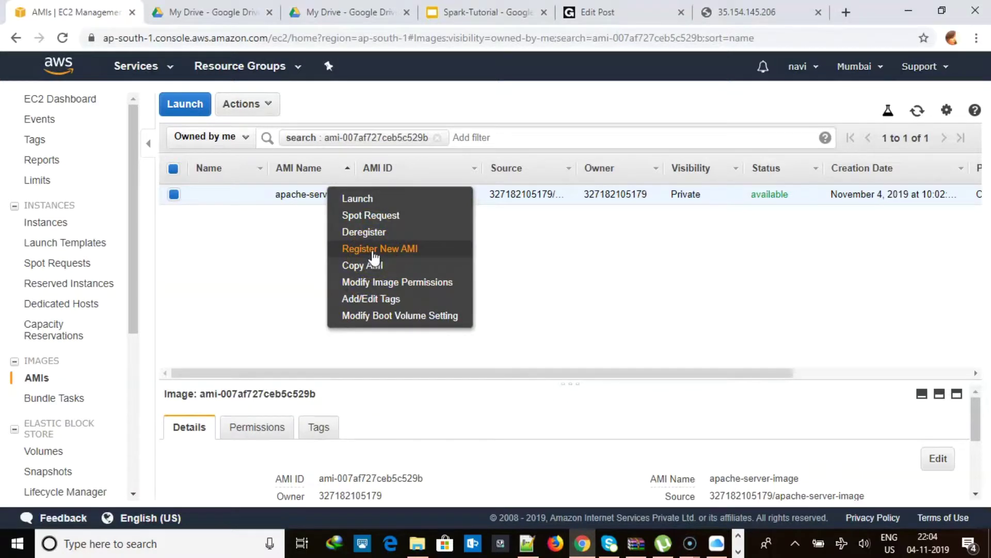
{"action": "left_click", "coordinate": [366, 202]}
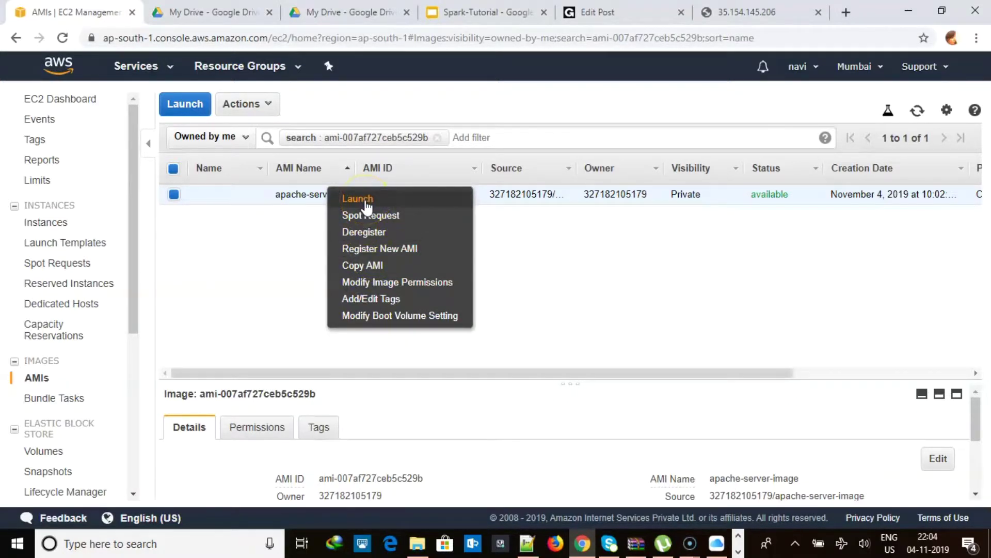
{"action": "left_click", "coordinate": [401, 287]}
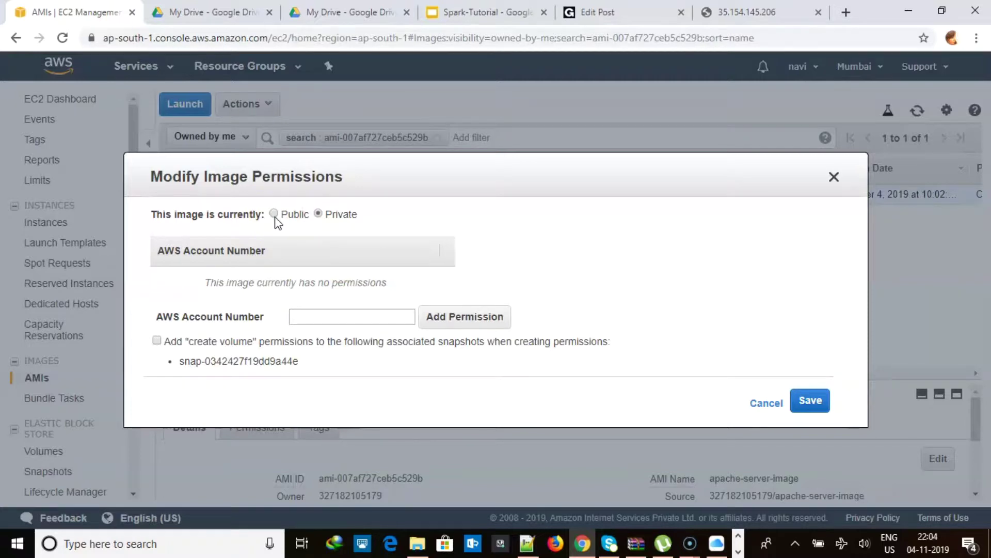
{"action": "left_click_drag", "start_coordinate": [156, 316], "coordinate": [268, 319]}
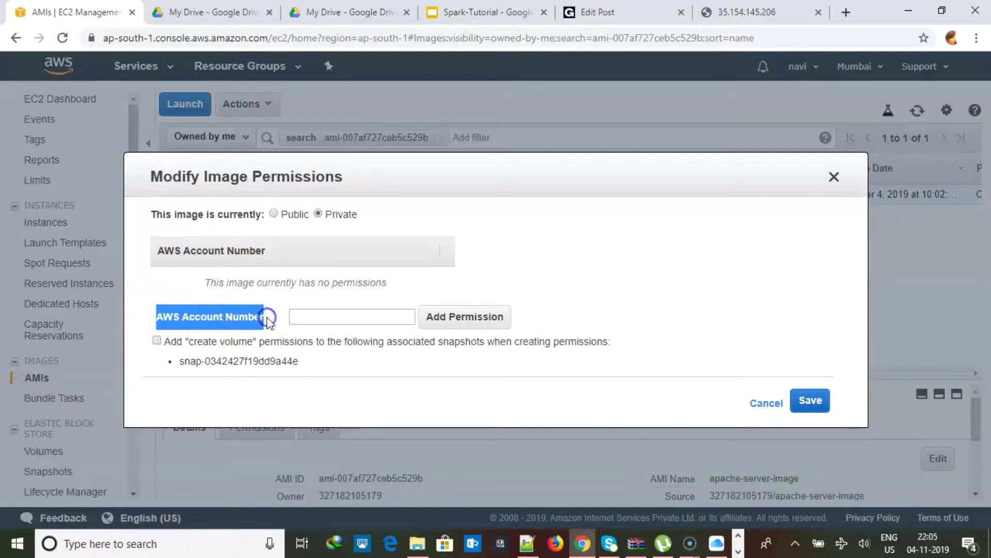
{"action": "left_click", "coordinate": [310, 322]}
{"action": "left_click", "coordinate": [310, 320]}
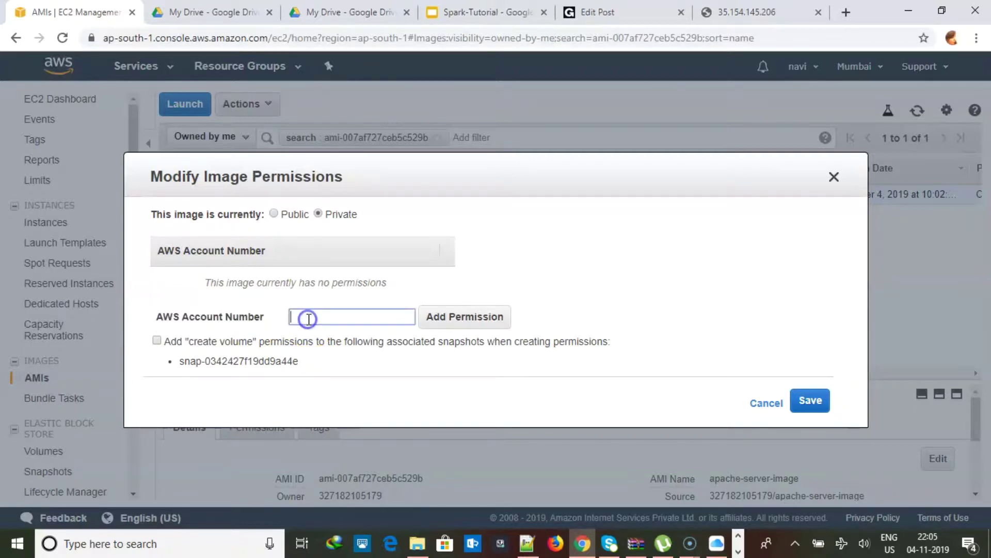
{"action": "key", "text": "ctrl+v"}
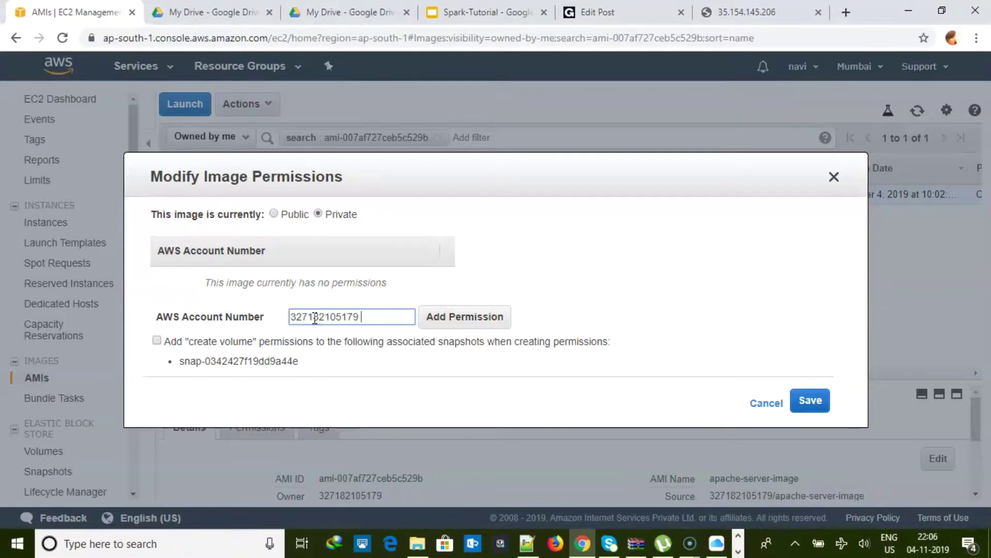
{"action": "key", "text": "BackSpace"}
{"action": "left_click", "coordinate": [445, 319]}
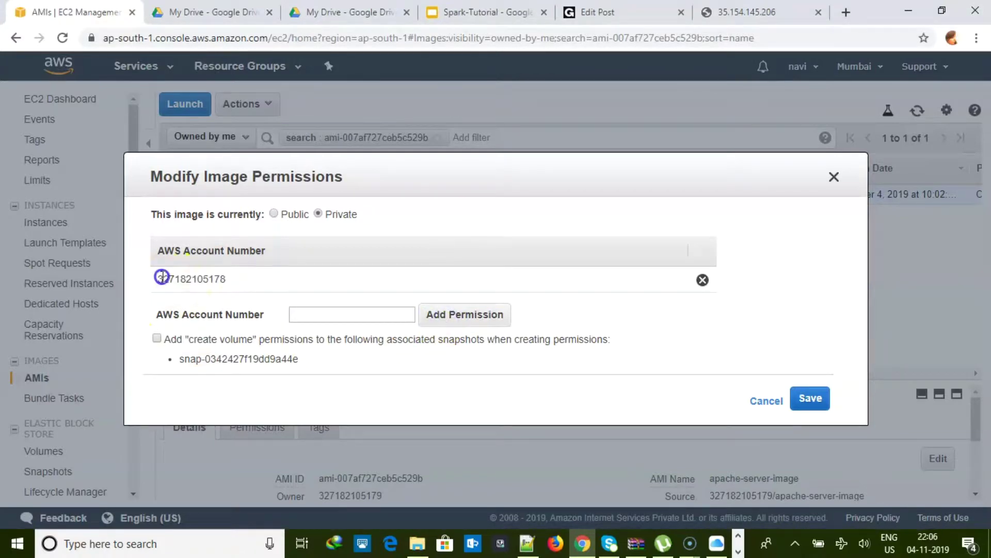
- Try the option that adds "create volume" permissions to the image's associated snapshot
{"action": "left_click_drag", "start_coordinate": [159, 277], "coordinate": [238, 279]}
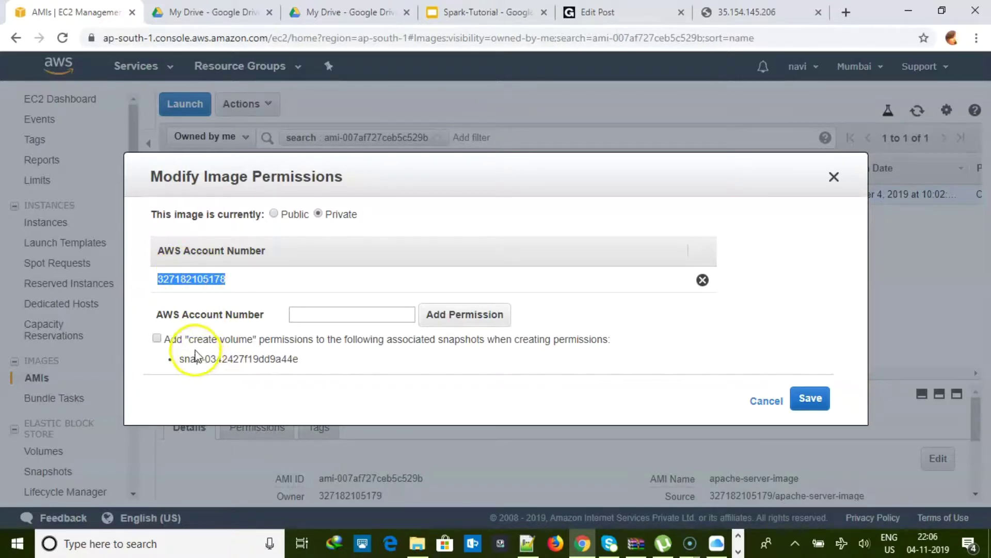
{"action": "left_click_drag", "start_coordinate": [195, 356], "coordinate": [277, 339]}
{"action": "left_click", "coordinate": [157, 338]}
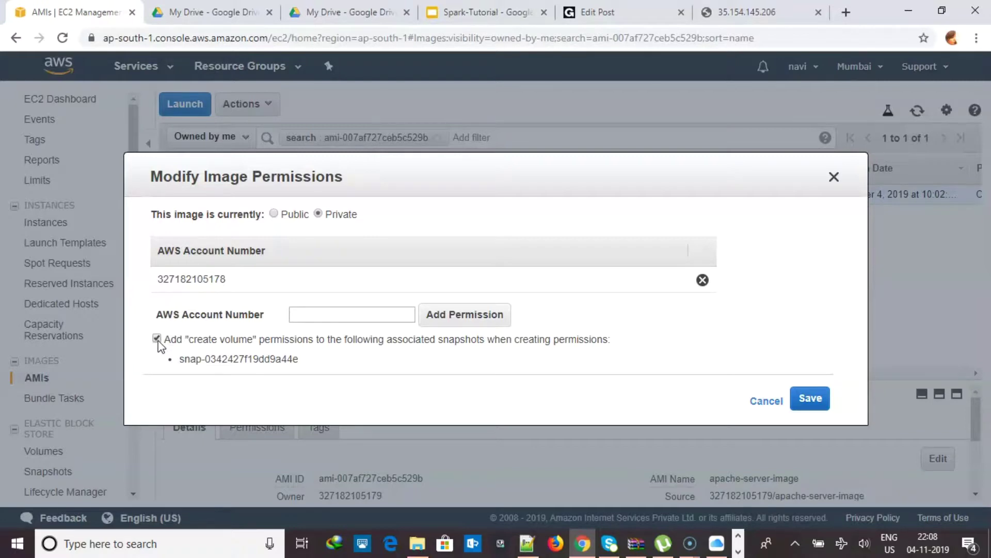
{"action": "left_click", "coordinate": [157, 339]}
{"action": "left_click", "coordinate": [159, 342]}
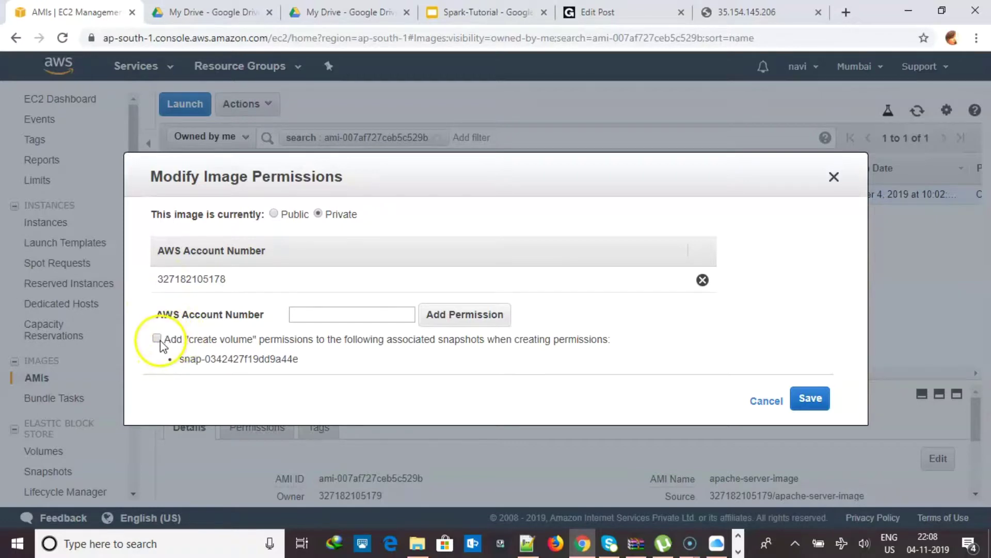
- Remove the added AWS account from the image permissions and cancel the permission changes
{"action": "left_click_drag", "start_coordinate": [156, 279], "coordinate": [227, 283]}
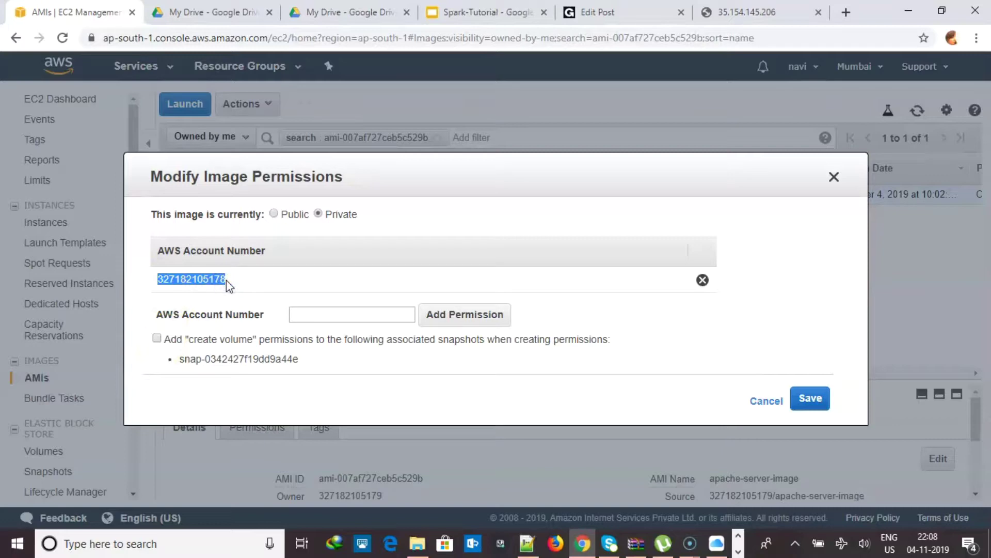
{"action": "right_click", "coordinate": [214, 262]}
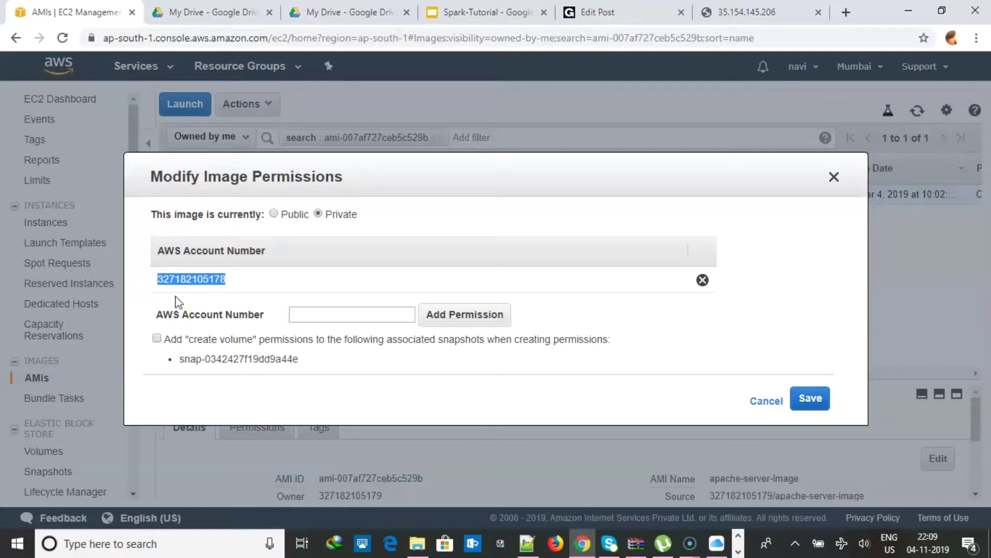
{"action": "left_click", "coordinate": [702, 280]}
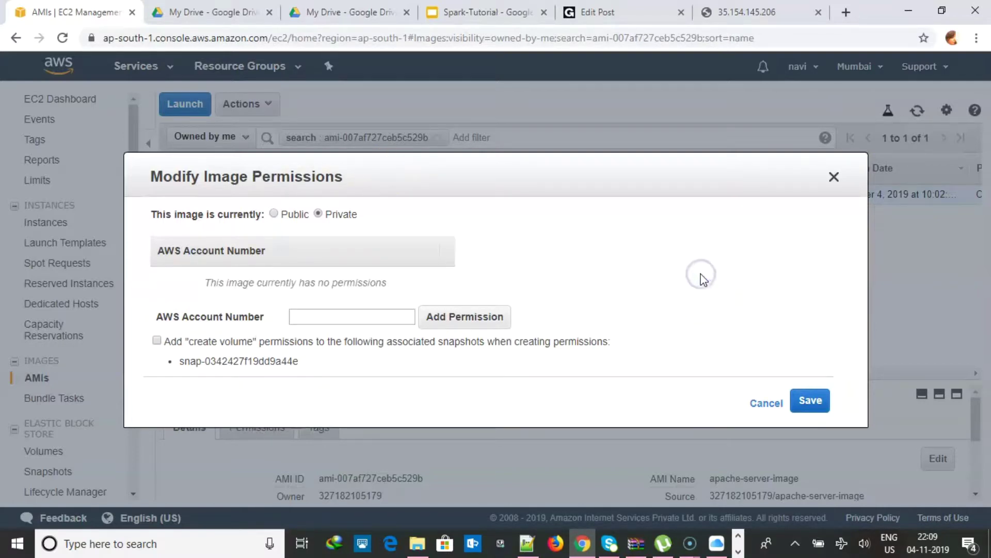
{"action": "left_click", "coordinate": [764, 404]}
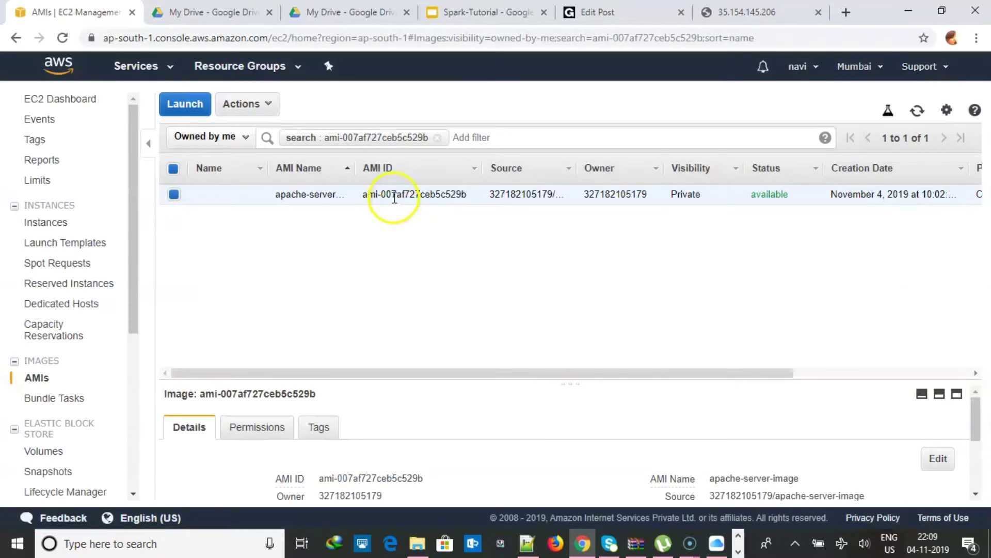
- Start launching a new instance from apache-server-image, keeping the free-tier t2.micro instance type
{"action": "right_click", "coordinate": [395, 197]}
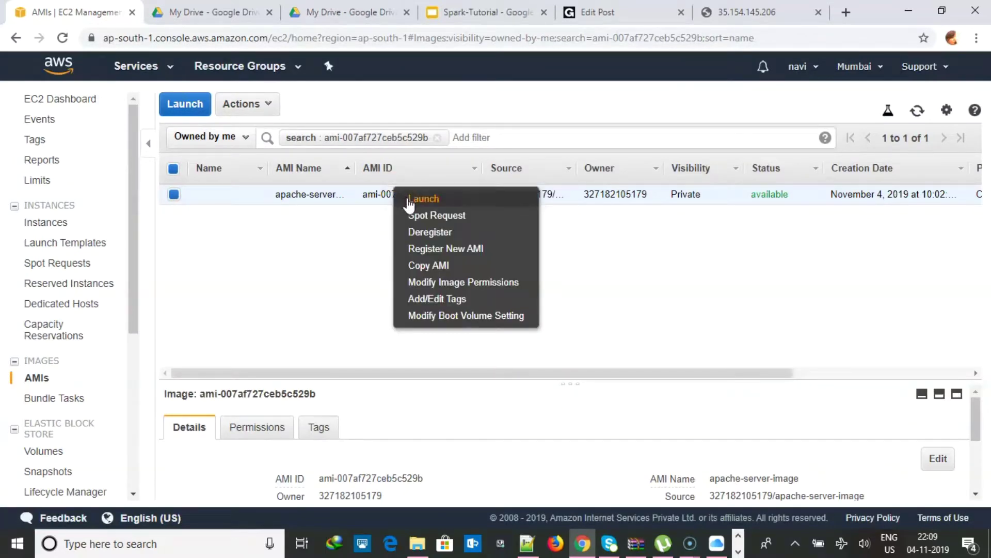
{"action": "left_click", "coordinate": [410, 202]}
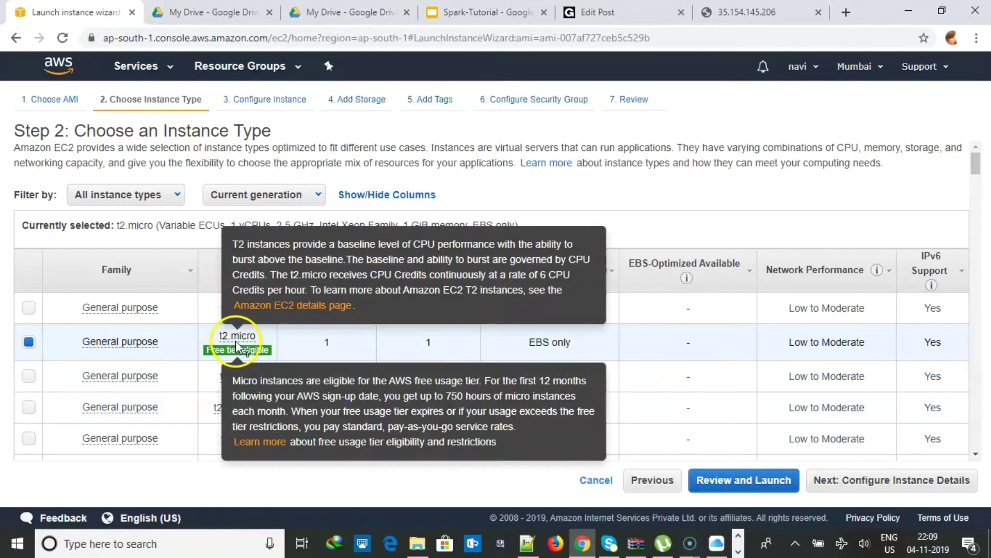
{"action": "mouse_move", "coordinate": [248, 351]}
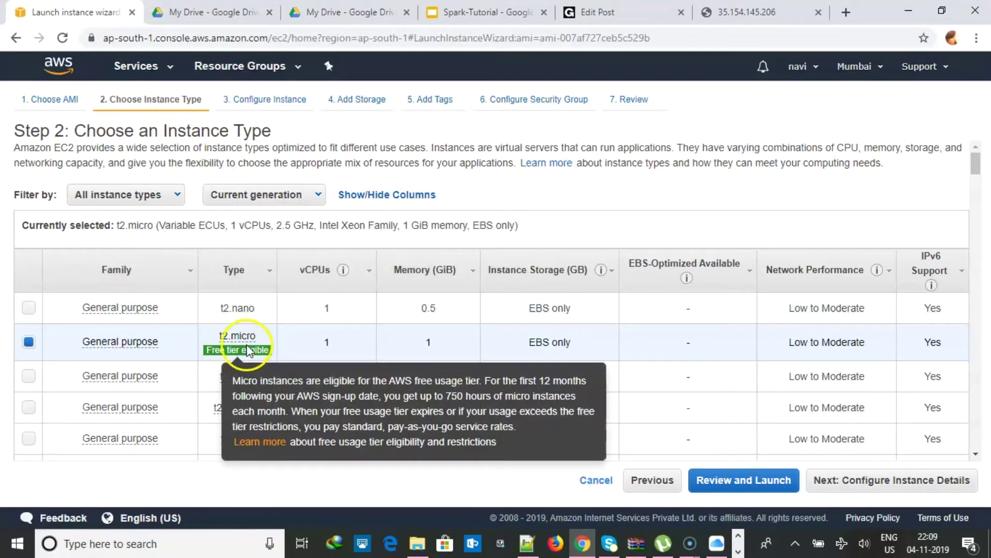
{"action": "left_click", "coordinate": [923, 486]}
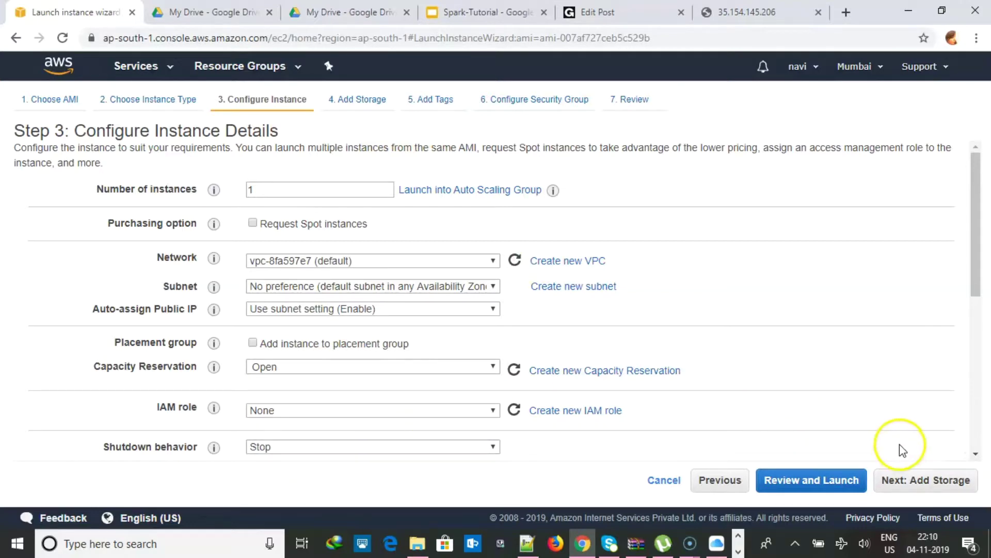
- Keep the default instance details, the 8 GiB root volume and no tags, and proceed to the security group configuration
{"action": "left_click", "coordinate": [924, 481]}
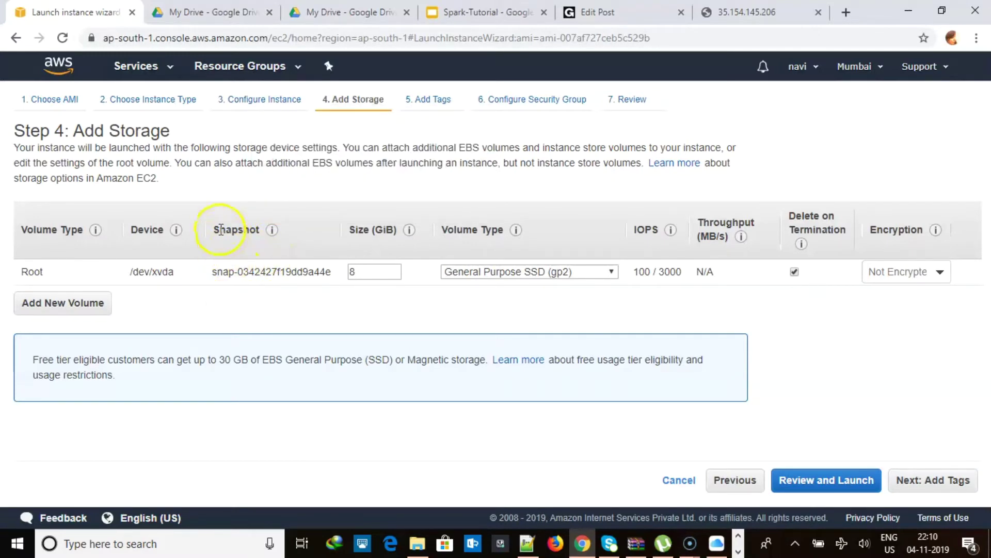
{"action": "left_click_drag", "start_coordinate": [213, 272], "coordinate": [350, 272]}
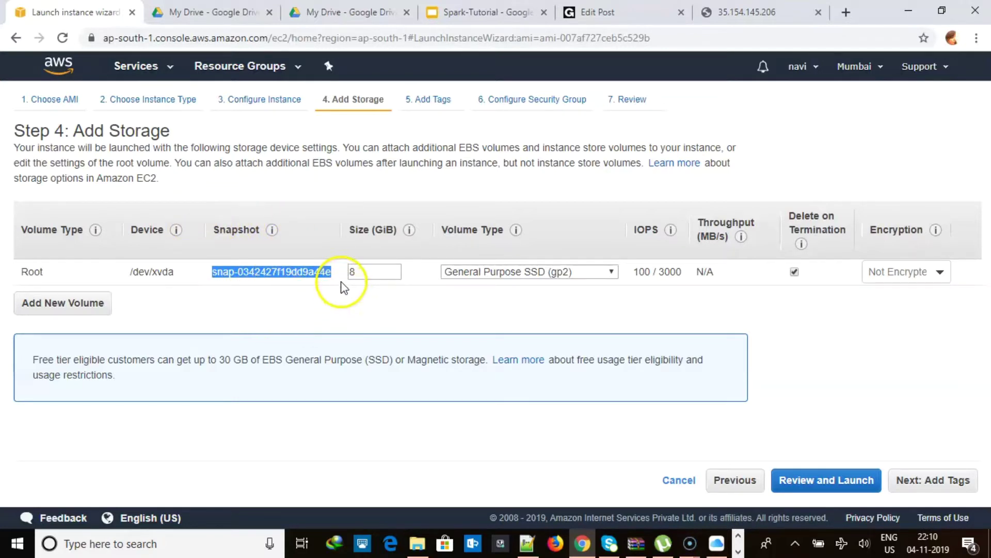
{"action": "left_click", "coordinate": [931, 480]}
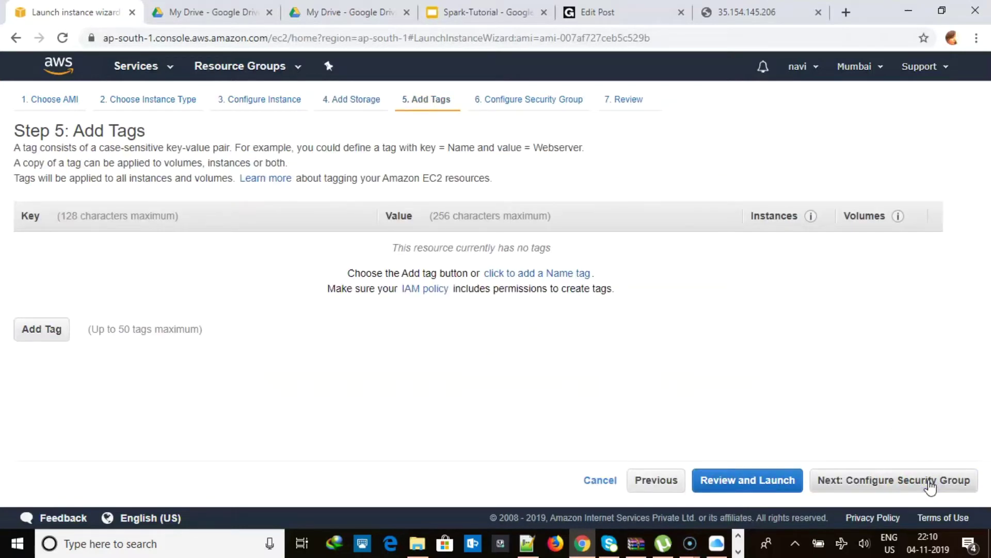
{"action": "left_click", "coordinate": [928, 480]}
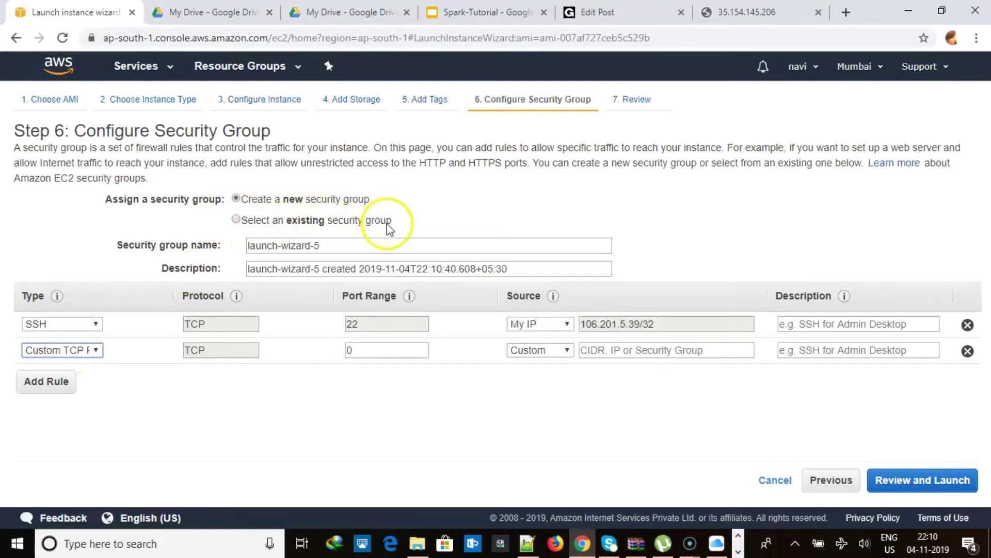
- Assign the existing launch-wizard-4 security group to the new instance and proceed through the launch review to the key pair selection
{"action": "left_click", "coordinate": [81, 351]}
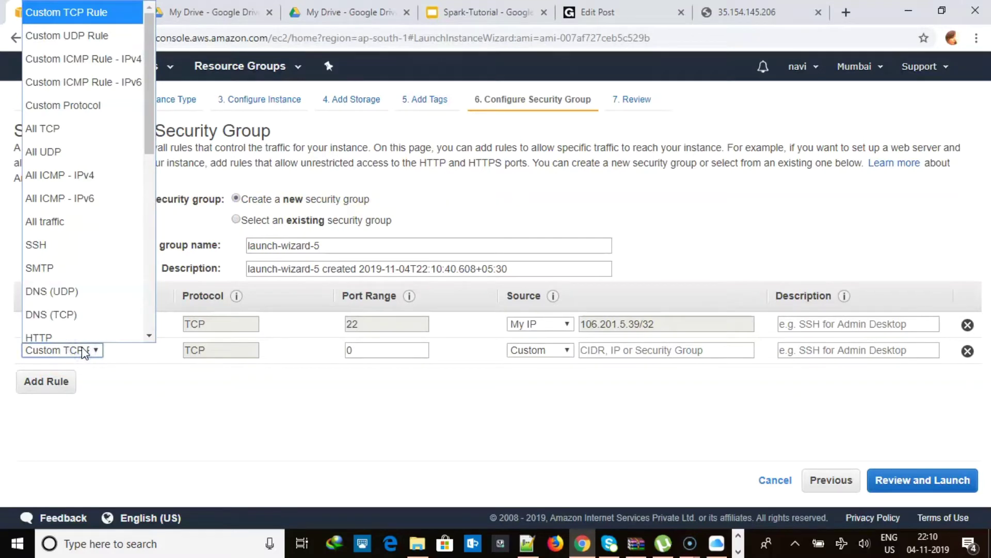
{"action": "left_click", "coordinate": [82, 350]}
{"action": "left_click", "coordinate": [61, 325]}
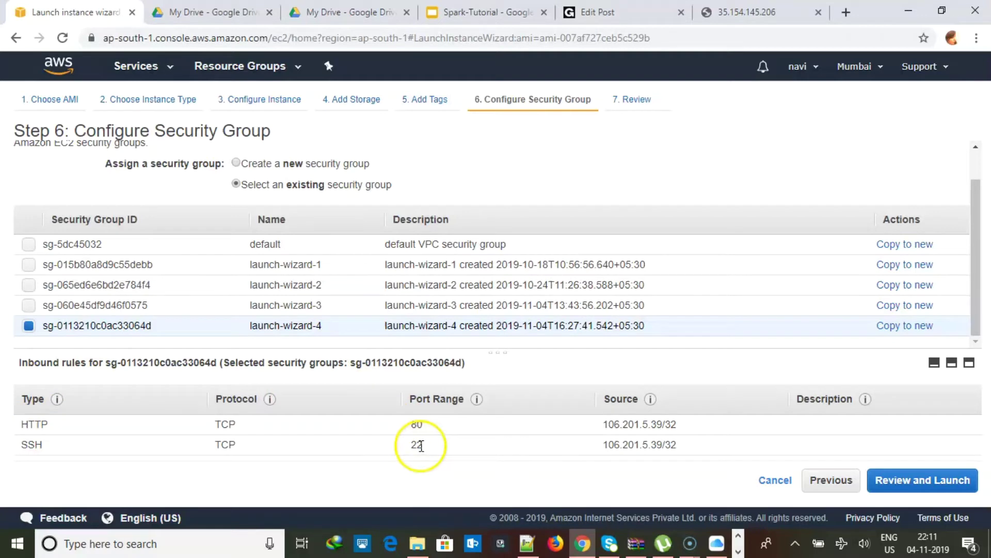
{"action": "left_click", "coordinate": [927, 485]}
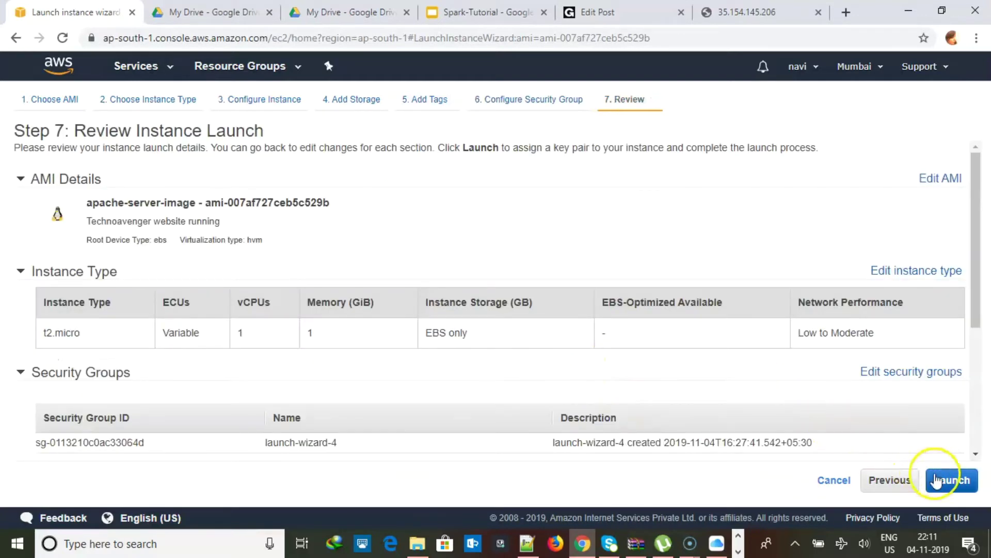
{"action": "left_click", "coordinate": [934, 480]}
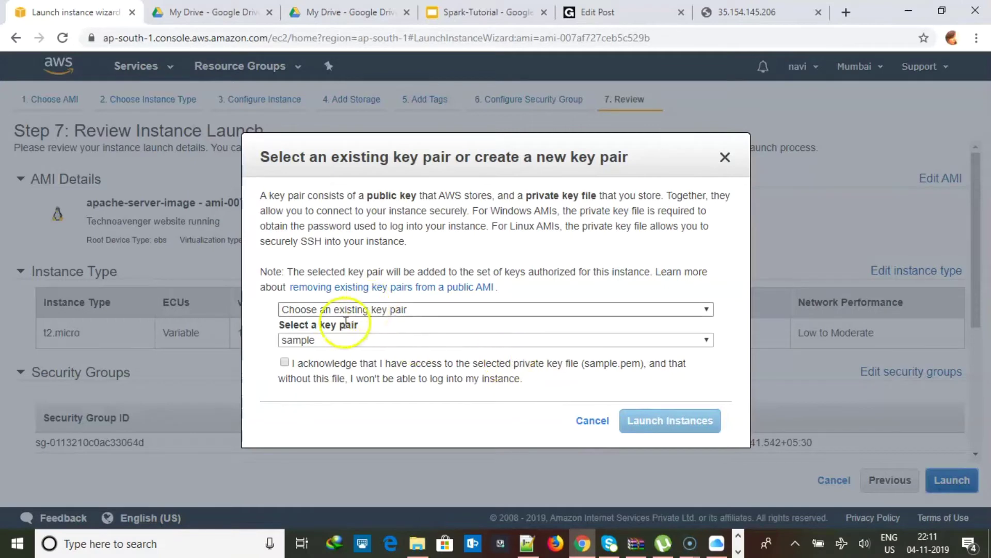
- Choose the existing key pair sampleprivate, acknowledge access to its private key file, launch the instance and open the new instance's details
{"action": "left_click", "coordinate": [339, 340]}
{"action": "left_click", "coordinate": [335, 382]}
{"action": "left_click", "coordinate": [285, 363]}
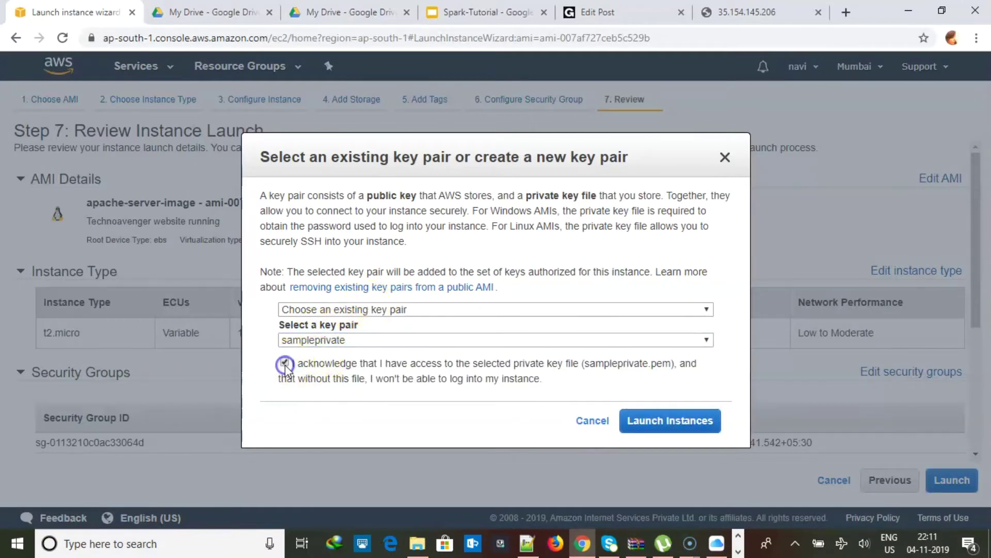
{"action": "left_click", "coordinate": [681, 419]}
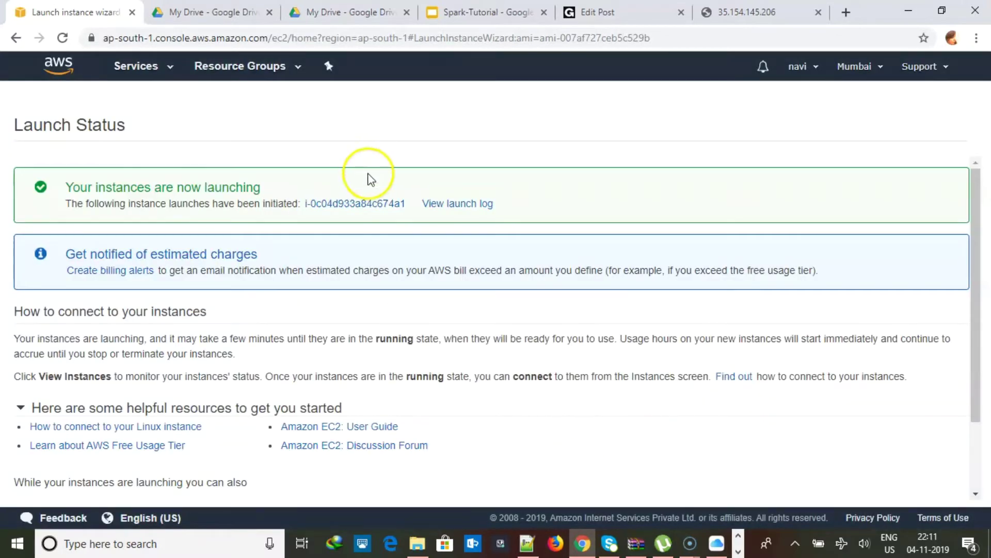
{"action": "left_click", "coordinate": [358, 203]}
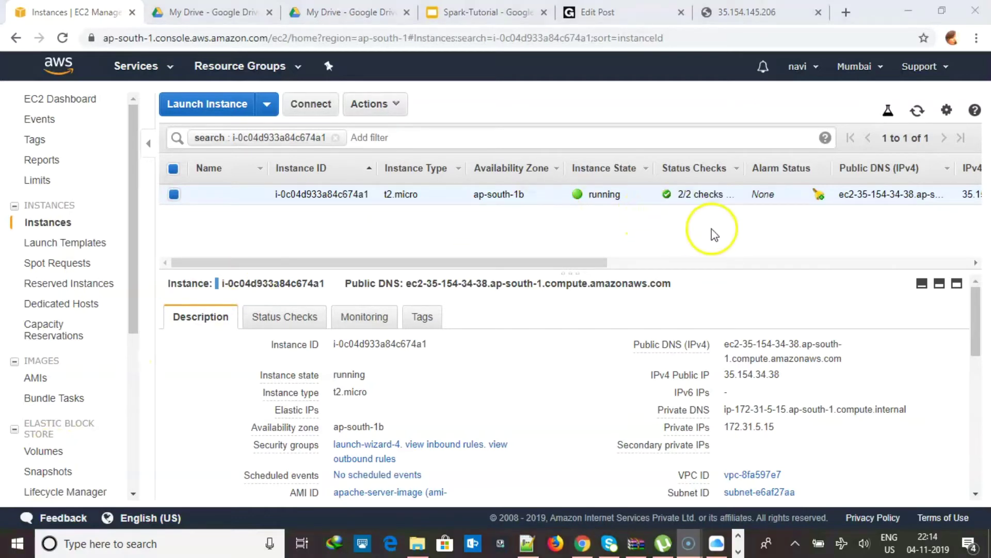
- Copy the new instance's IPv4 public IP and open 35.154.34.38:80 in a new browser tab to check the served web page text
{"action": "left_click", "coordinate": [791, 375]}
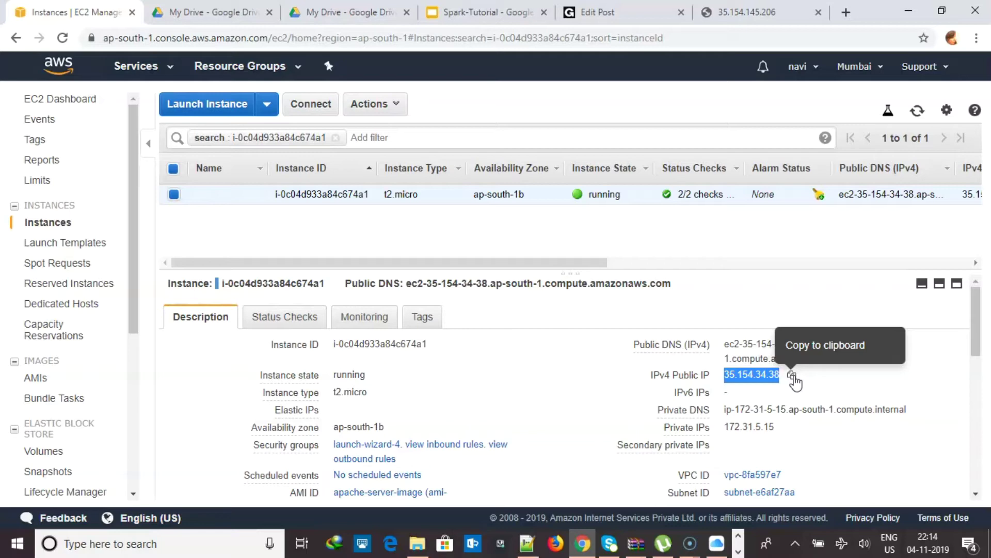
{"action": "left_click", "coordinate": [847, 12]}
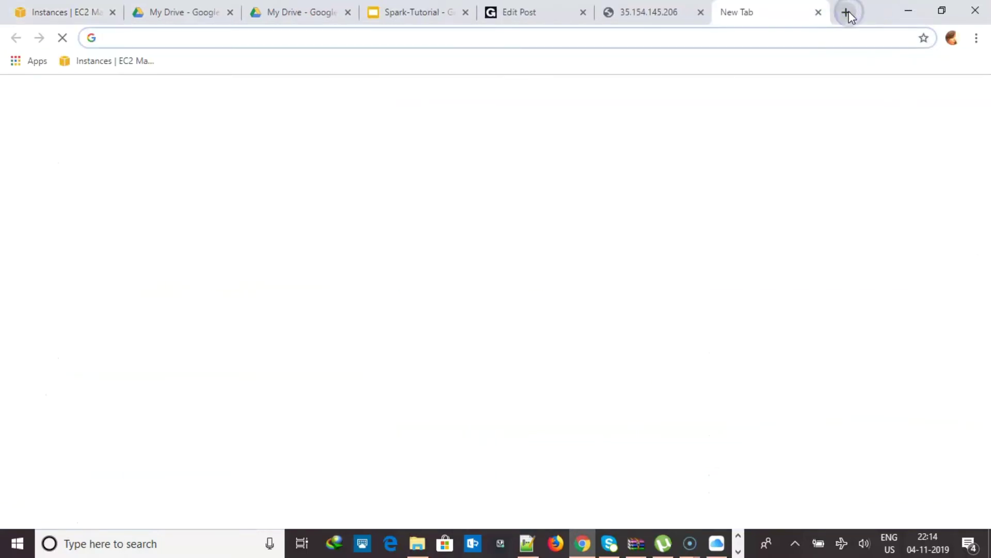
{"action": "left_click", "coordinate": [847, 13]}
{"action": "left_click", "coordinate": [847, 13]}
{"action": "left_click", "coordinate": [847, 13]}
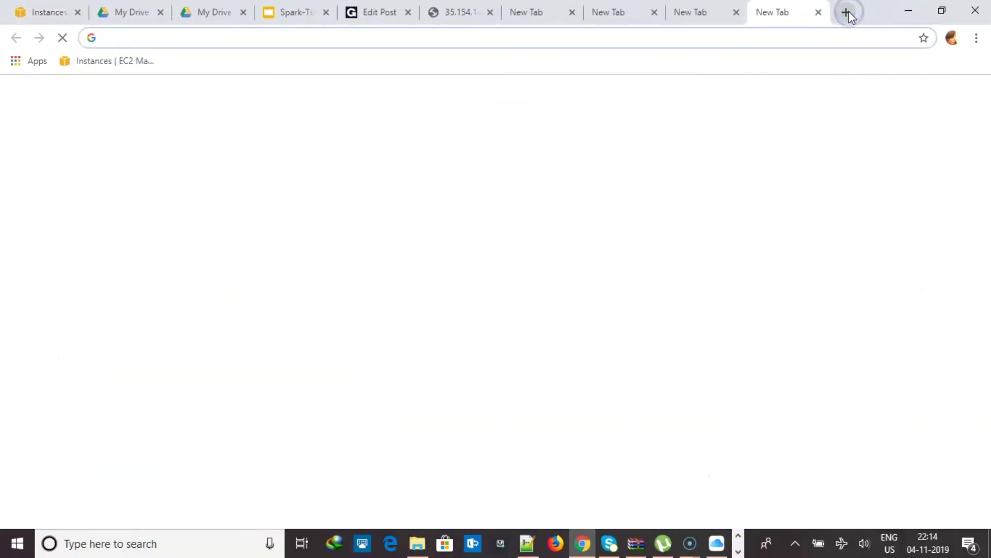
{"action": "key", "text": "ctrl+v"}
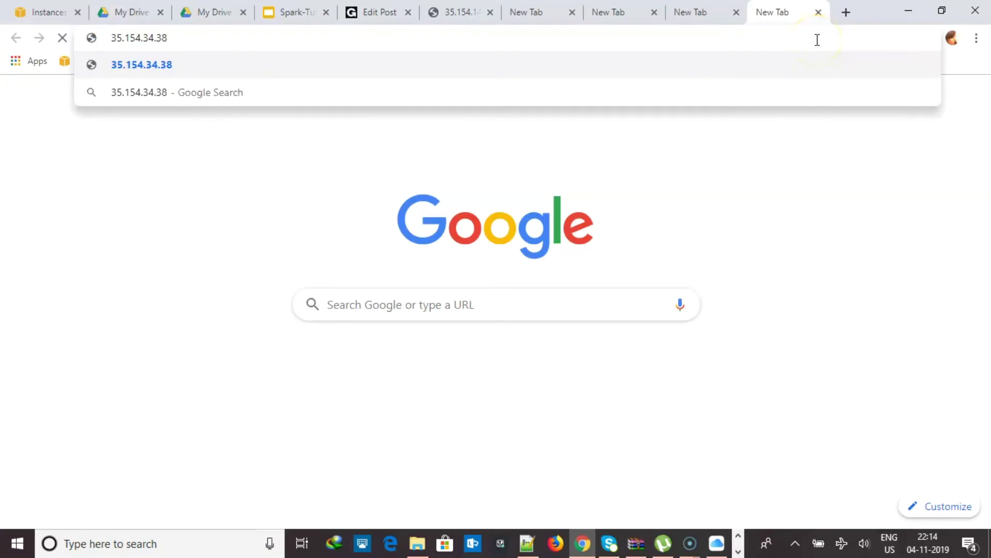
{"action": "type", "text": ":80"}
{"action": "key", "text": "Return"}
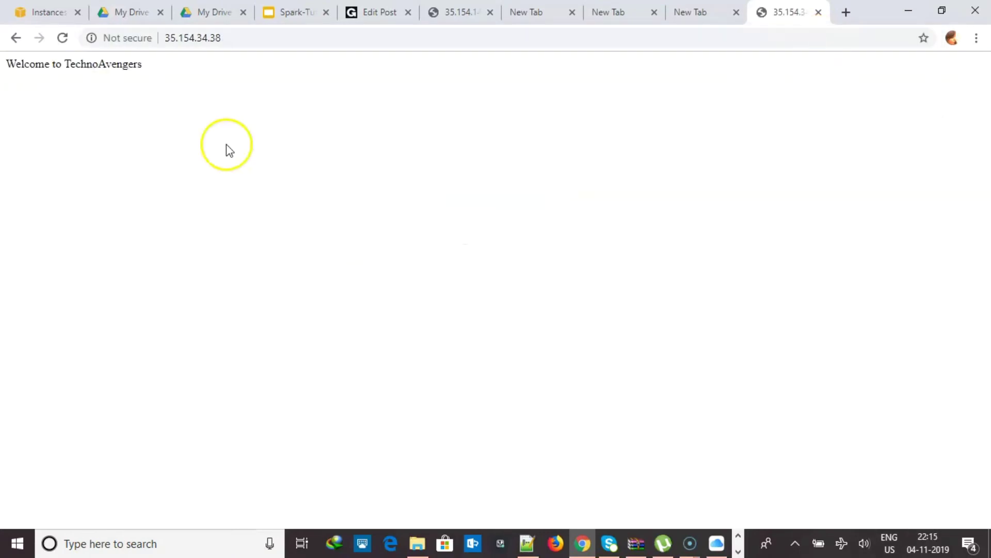
{"action": "left_click_drag", "start_coordinate": [145, 64], "coordinate": [7, 52]}
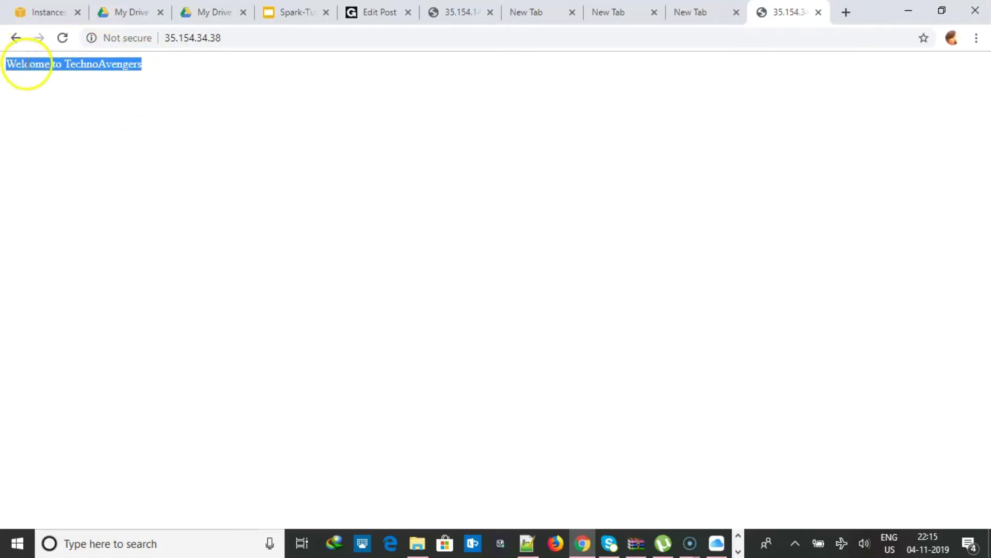